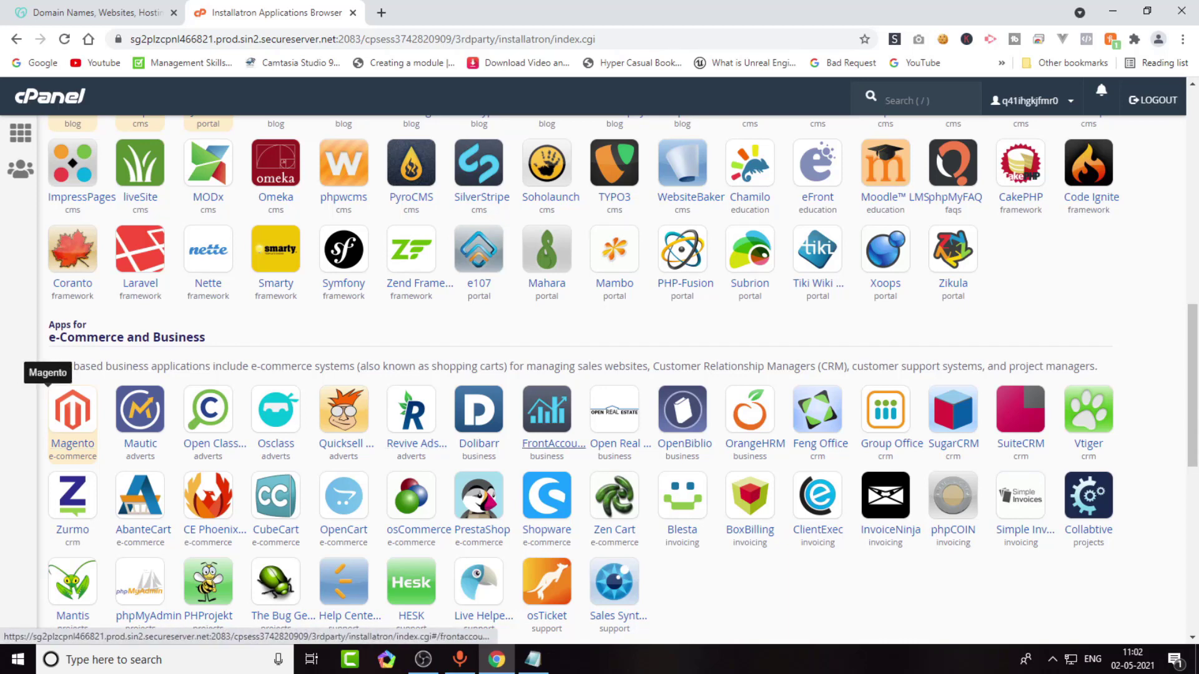
Search the Installatron application catalogue for magento.
scroll(547, 400, up, 8)
scroll(885, 270, up, 4)
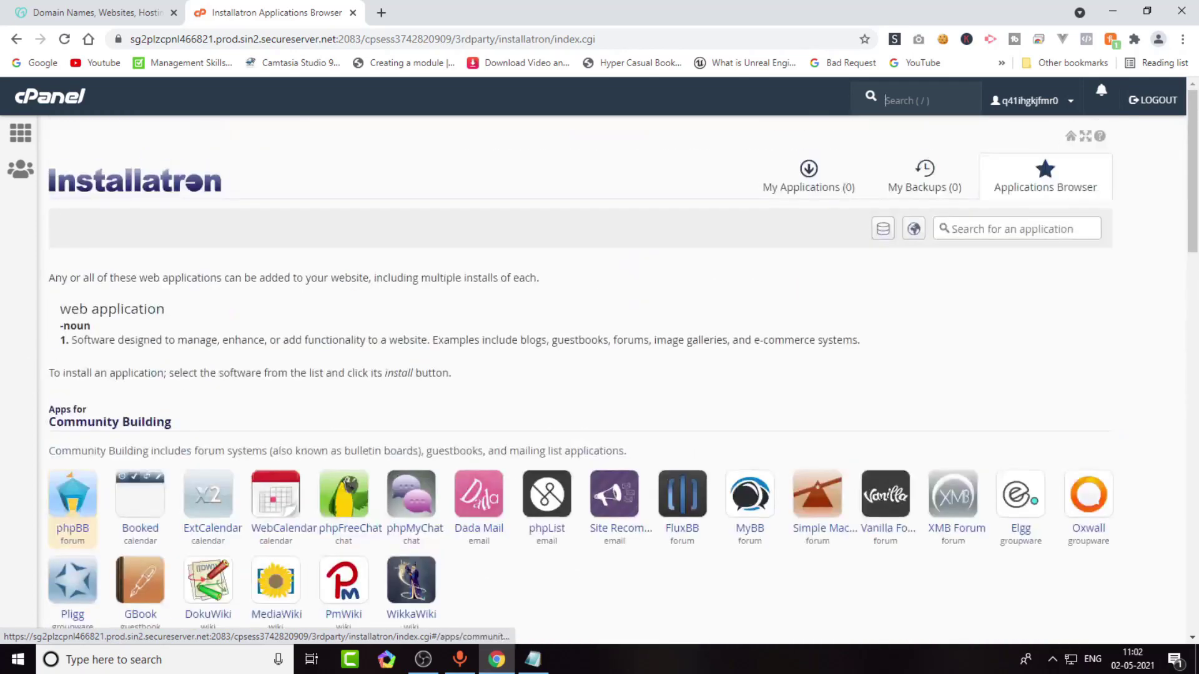
click(952, 228)
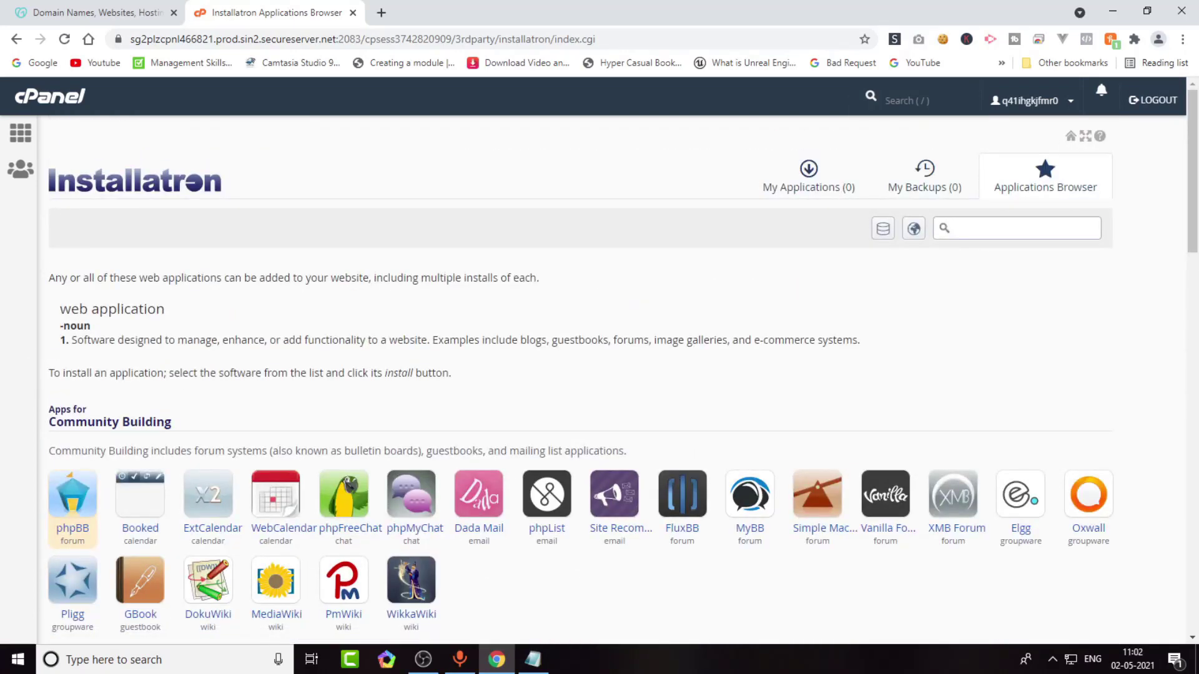
text(magento)
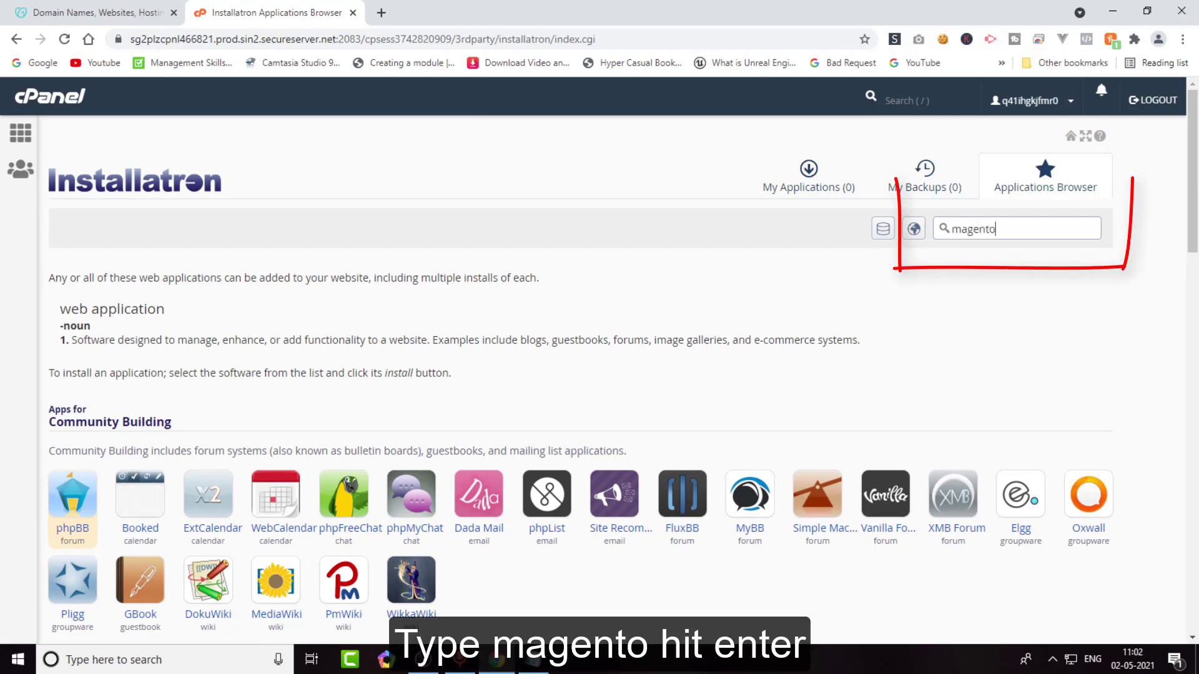
key(Return)
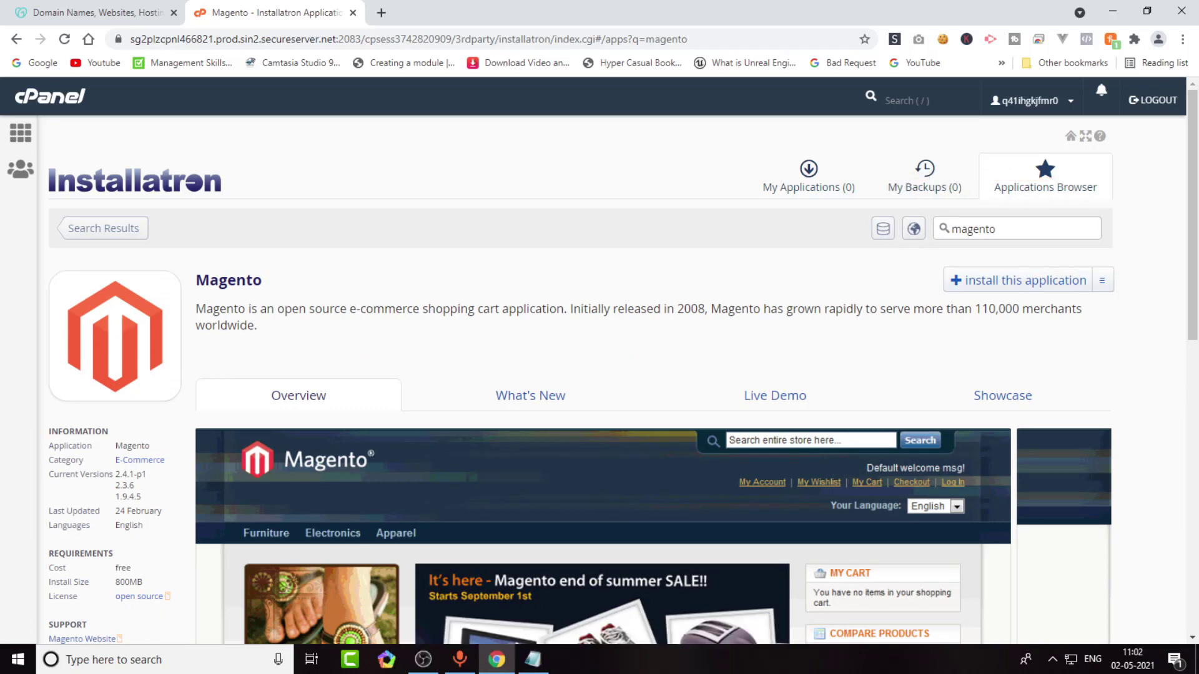
Review the Magento description, then start installing Magento.
drag(257, 326, 196, 308)
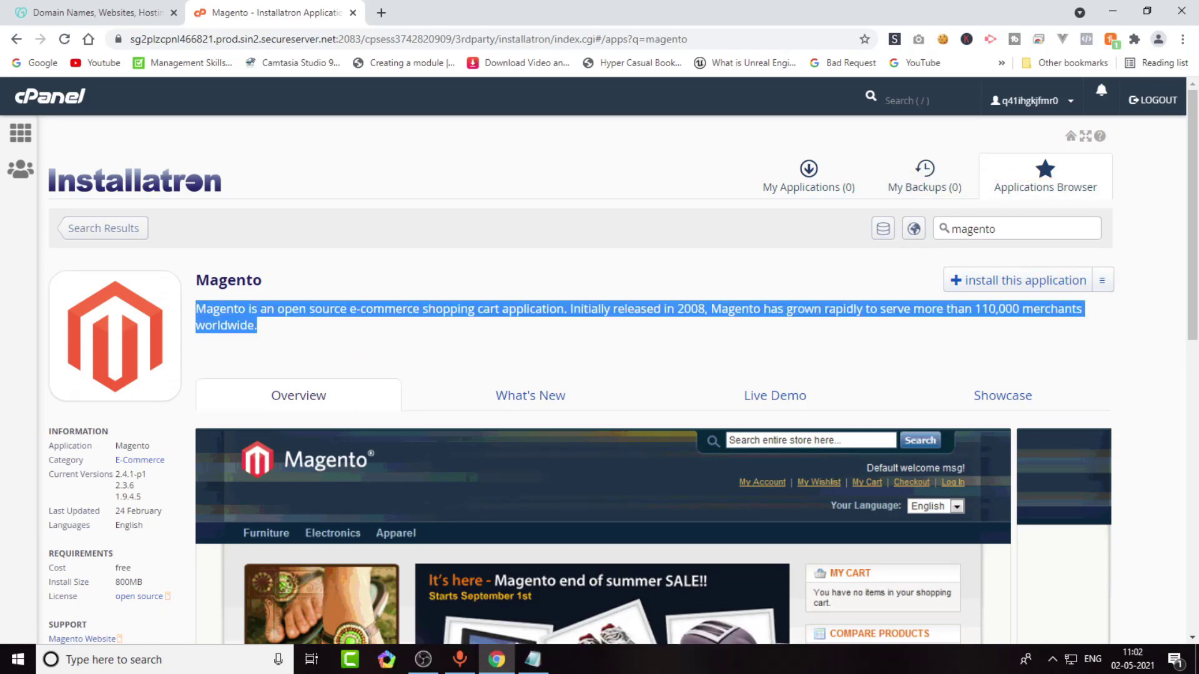
drag(62, 432, 108, 432)
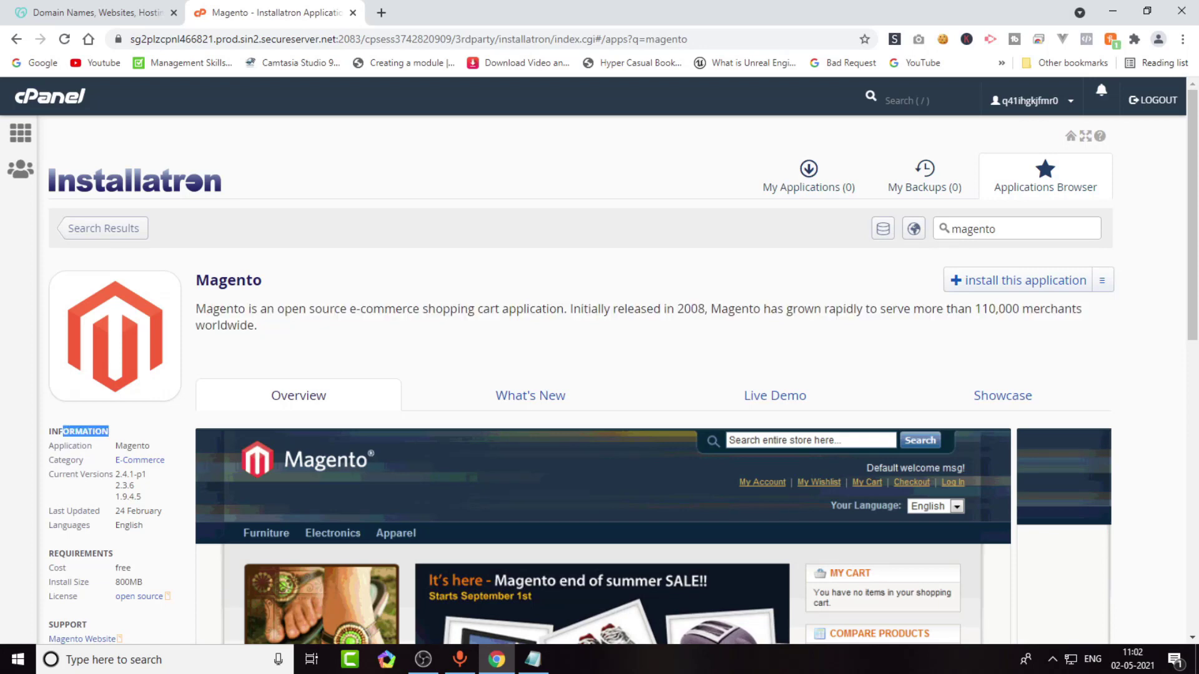
click(88, 473)
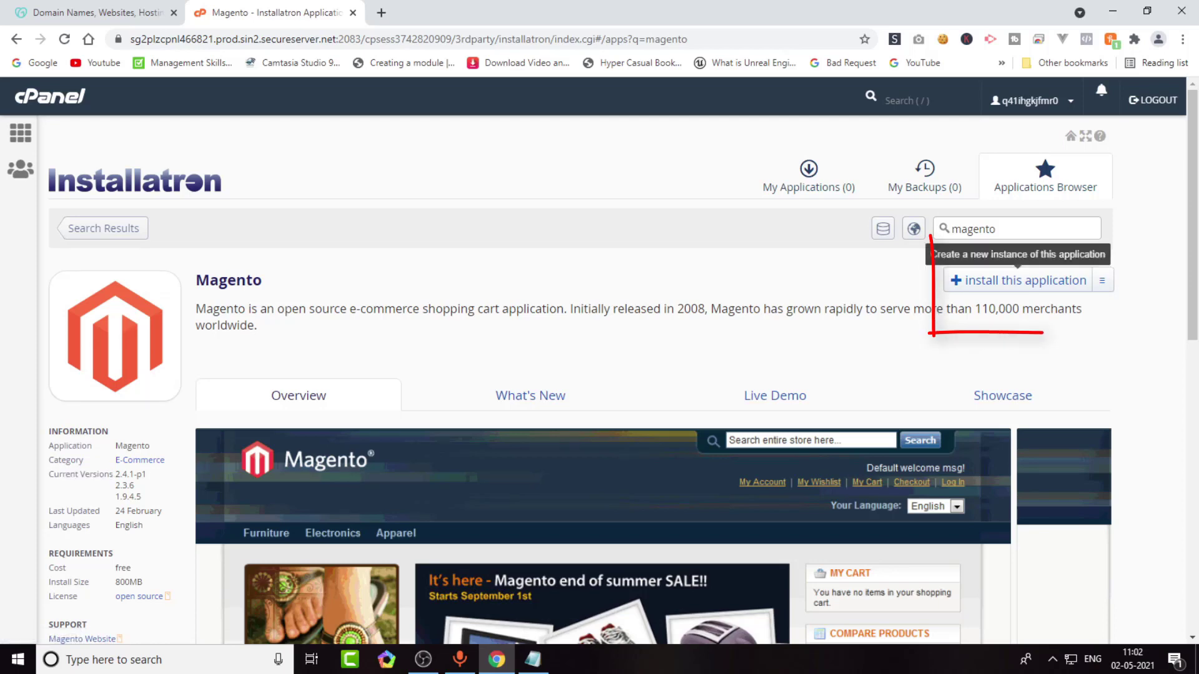
click(1017, 280)
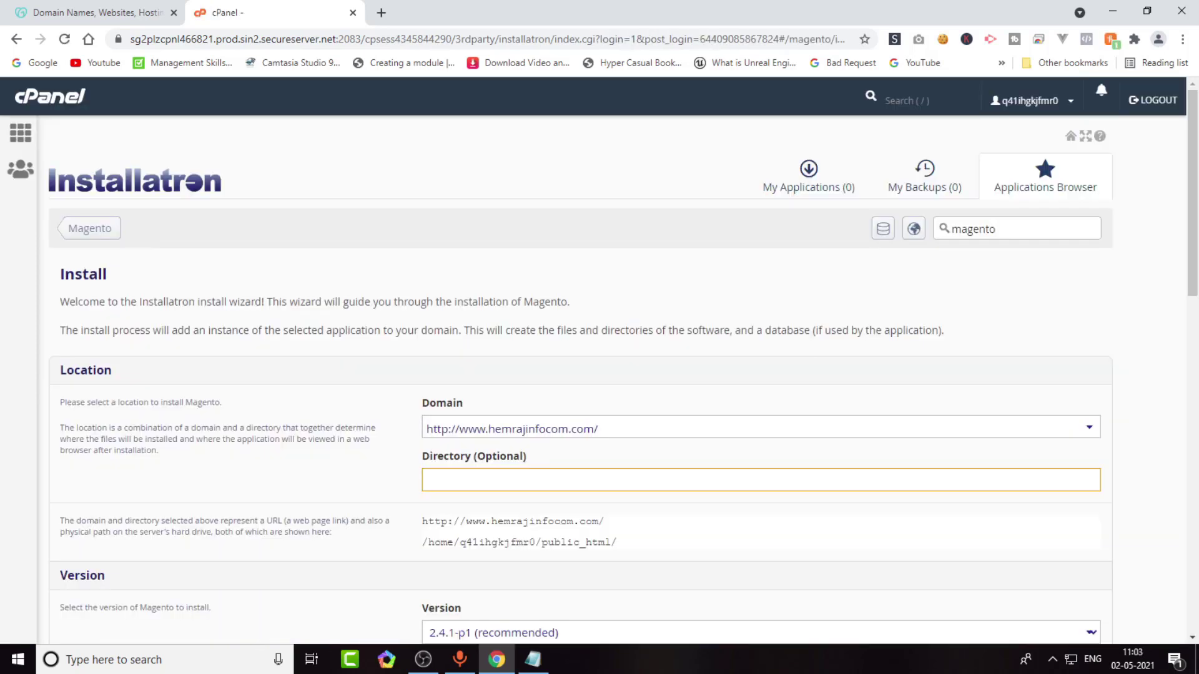
scroll(580, 375, down, 1)
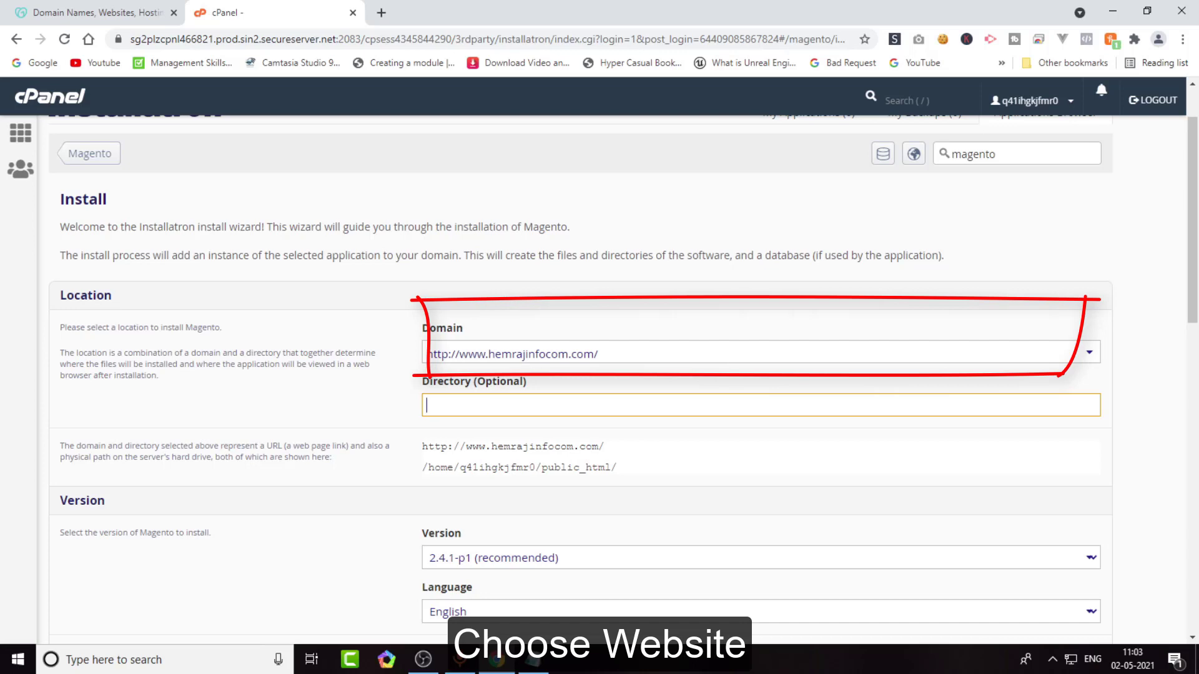
click(749, 352)
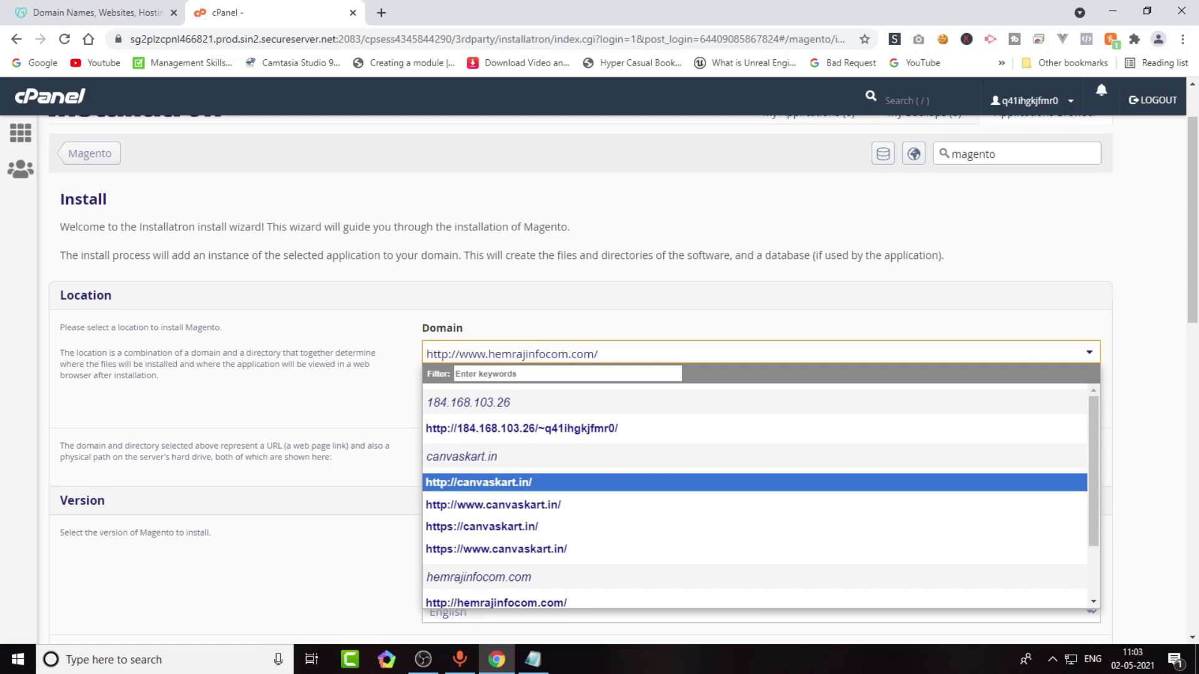
key(Return)
scroll(599, 375, down, 1)
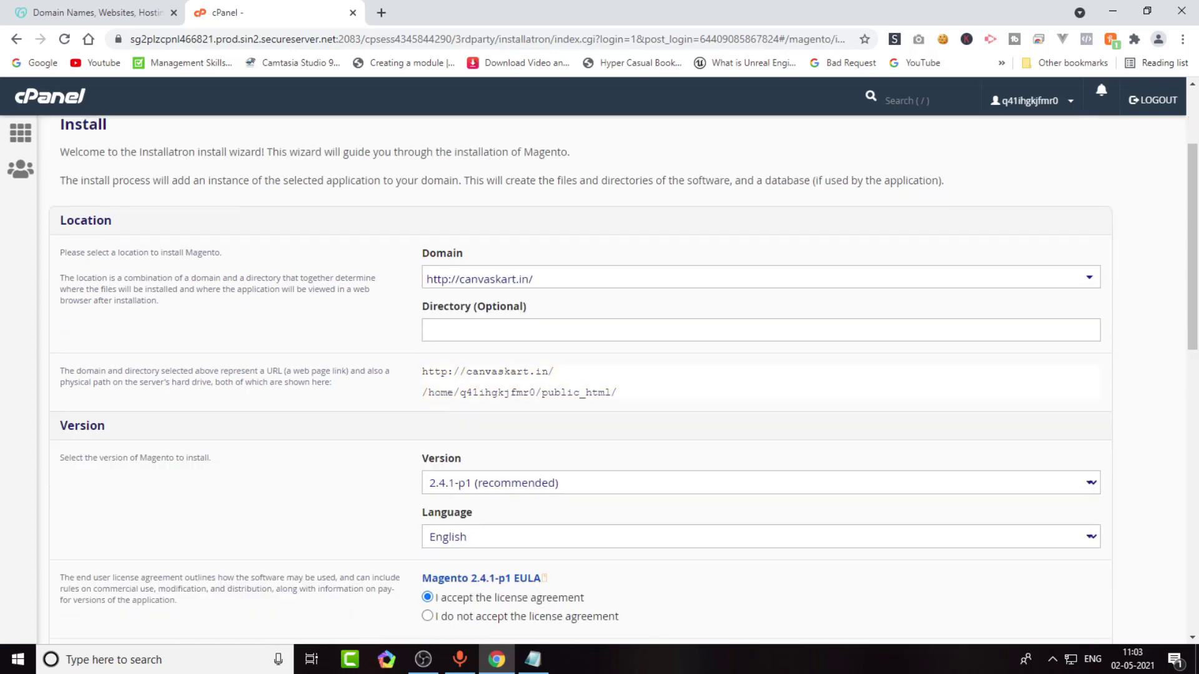
click(760, 329)
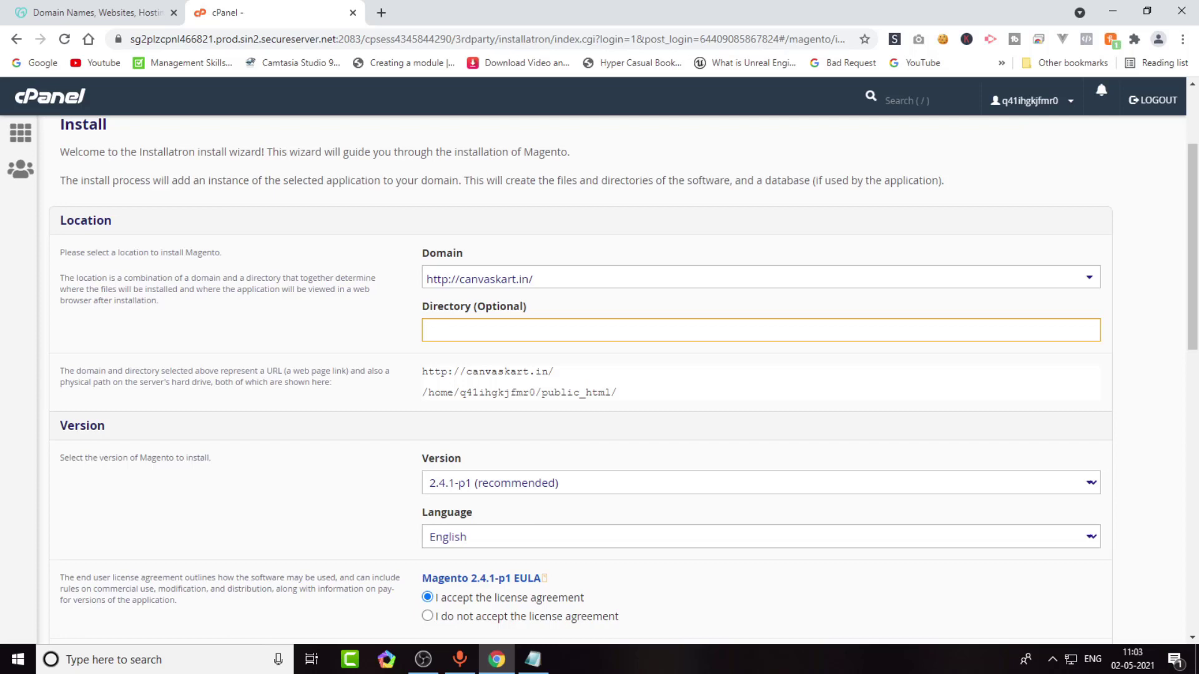
scroll(599, 374, down, 1)
click(760, 408)
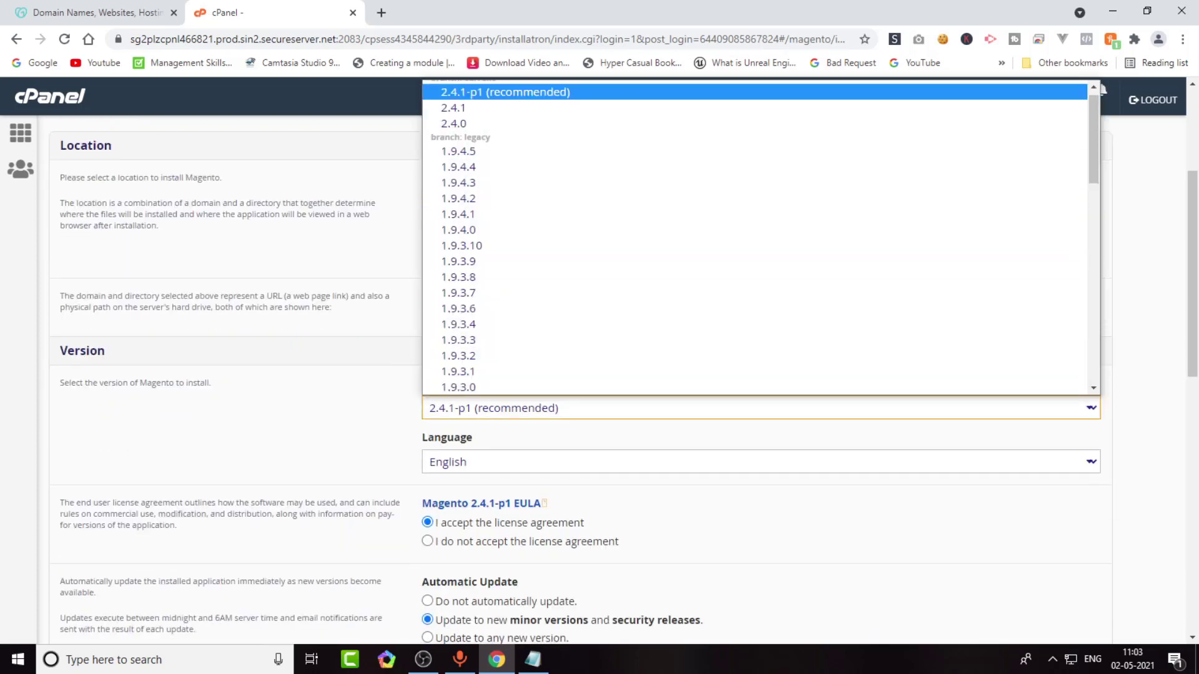
Keep version 2.4.1-p1 and change the administrator username to admin.
key(Return)
scroll(599, 375, down, 2)
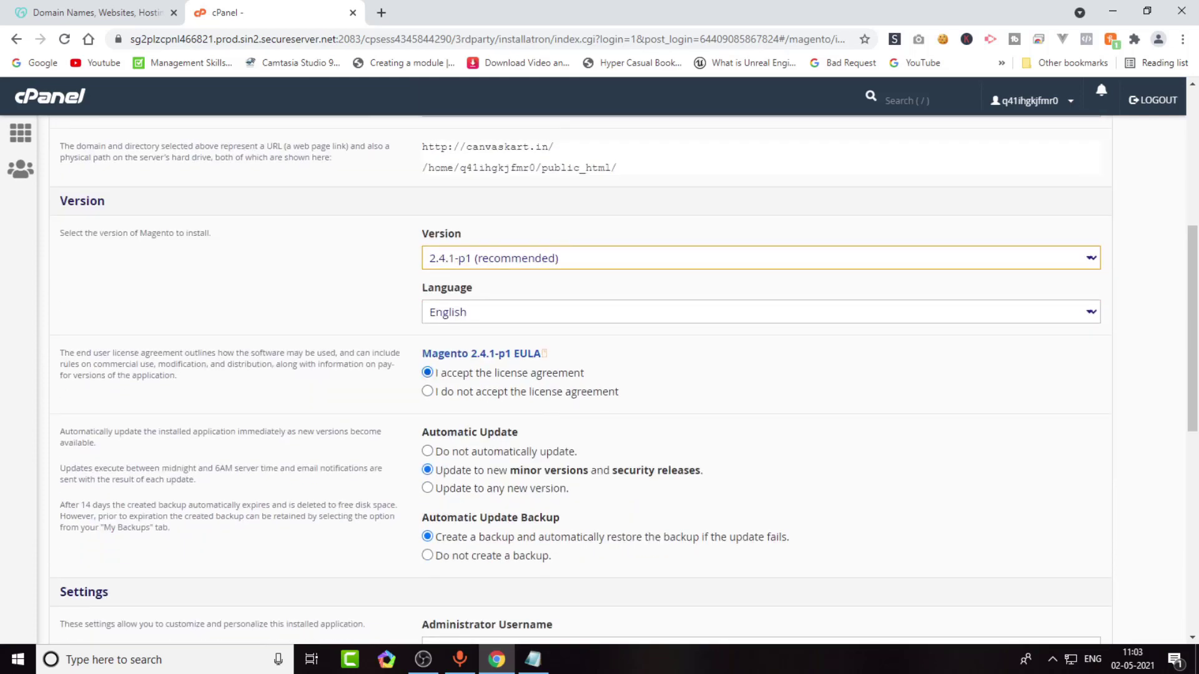
scroll(599, 374, down, 2)
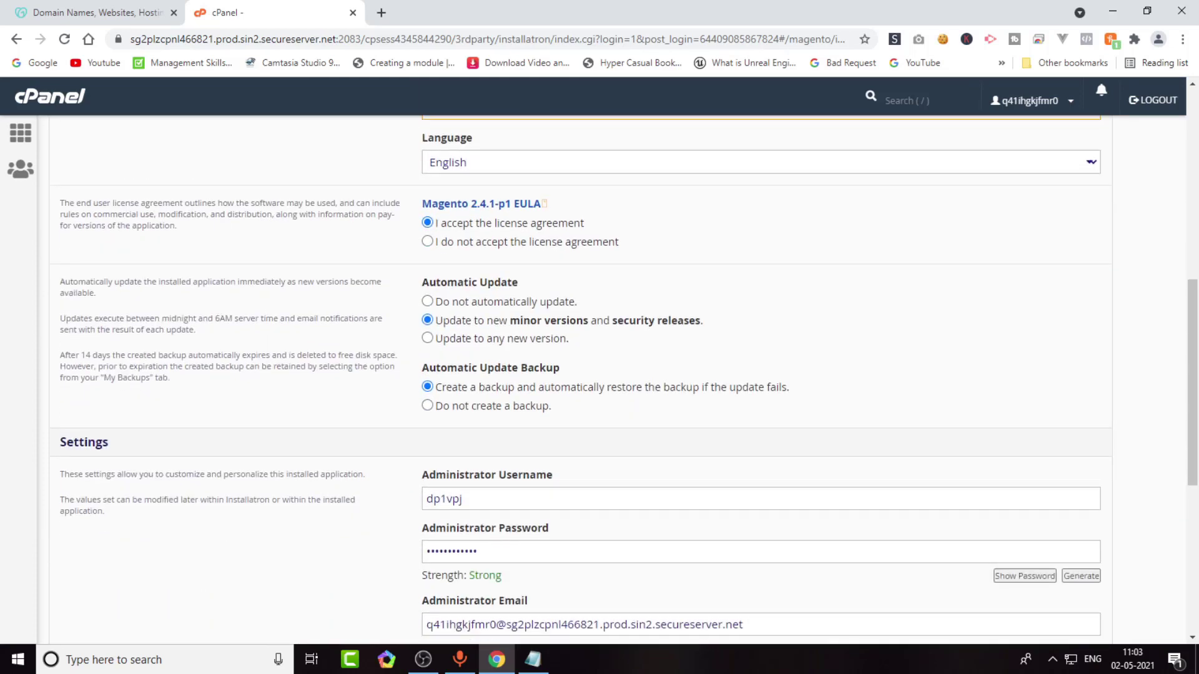
double_click(443, 499)
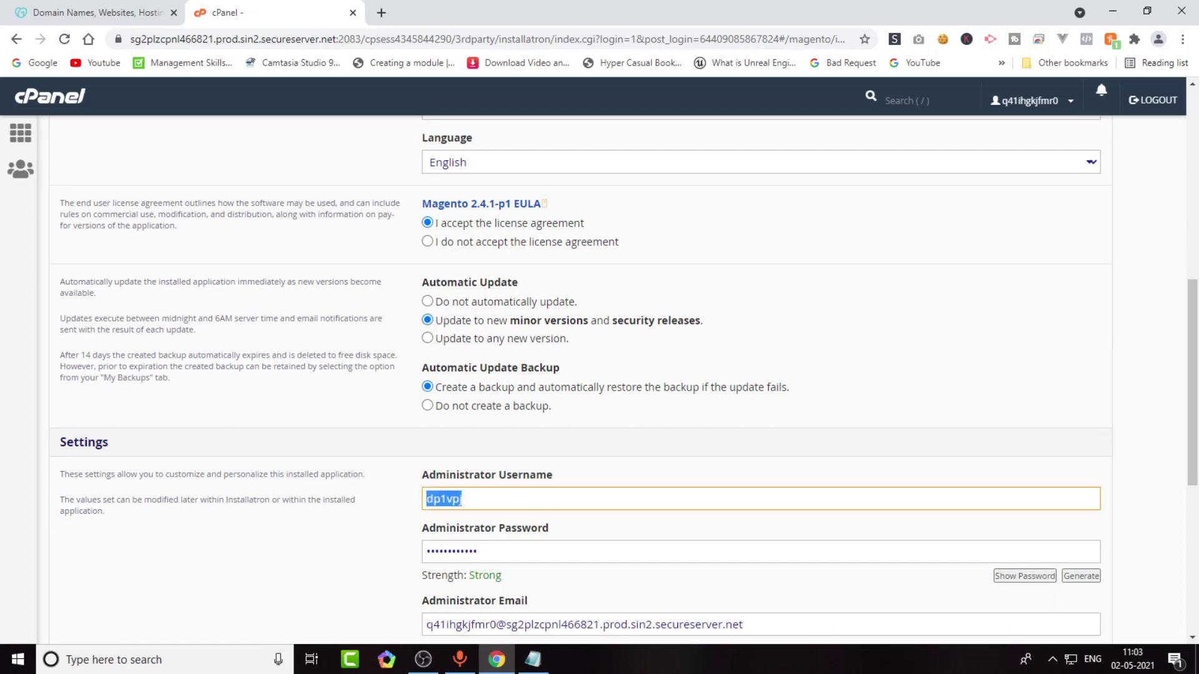
key(BackSpace)
text(admin)
Enter the administrator password and e-mail address, and type the website title 'Cankartvas'.
scroll(624, 379, down, 1)
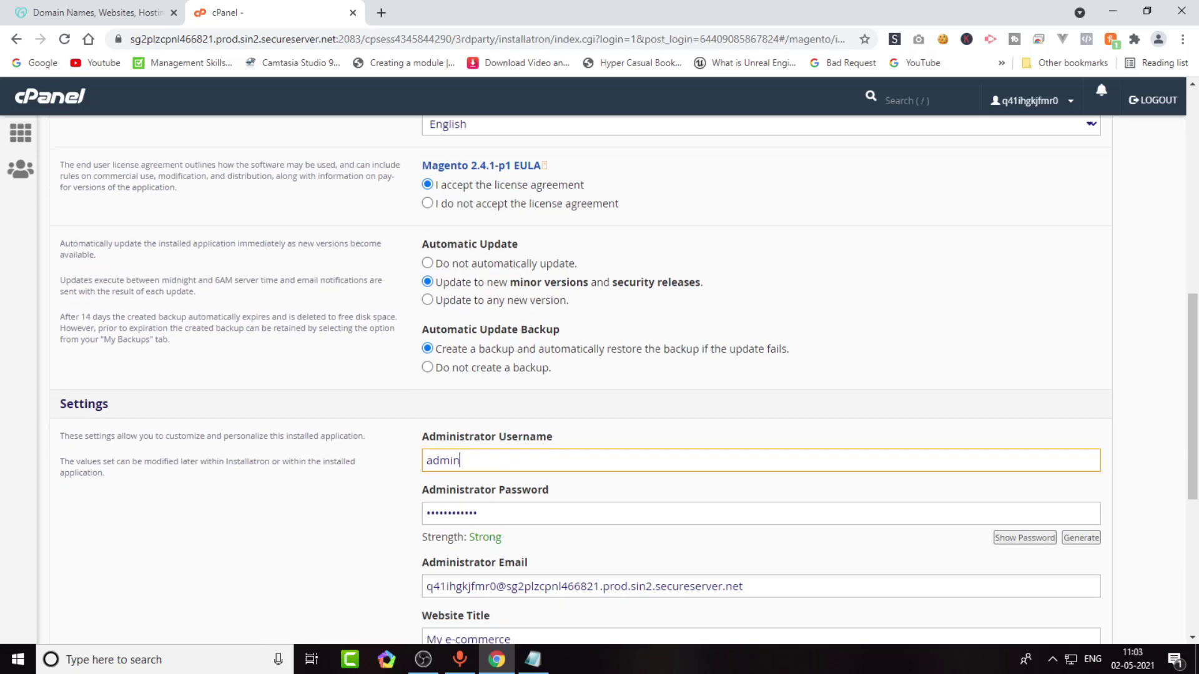
key(Tab)
text(•••••••)
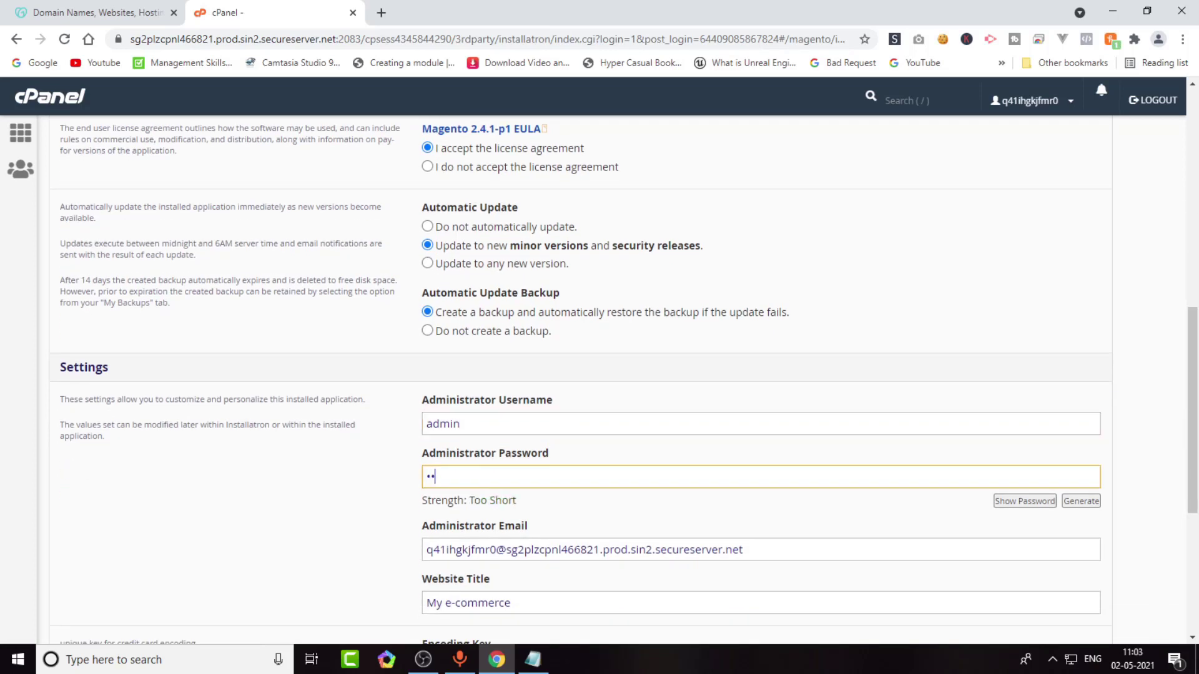
text(••)
key(Tab)
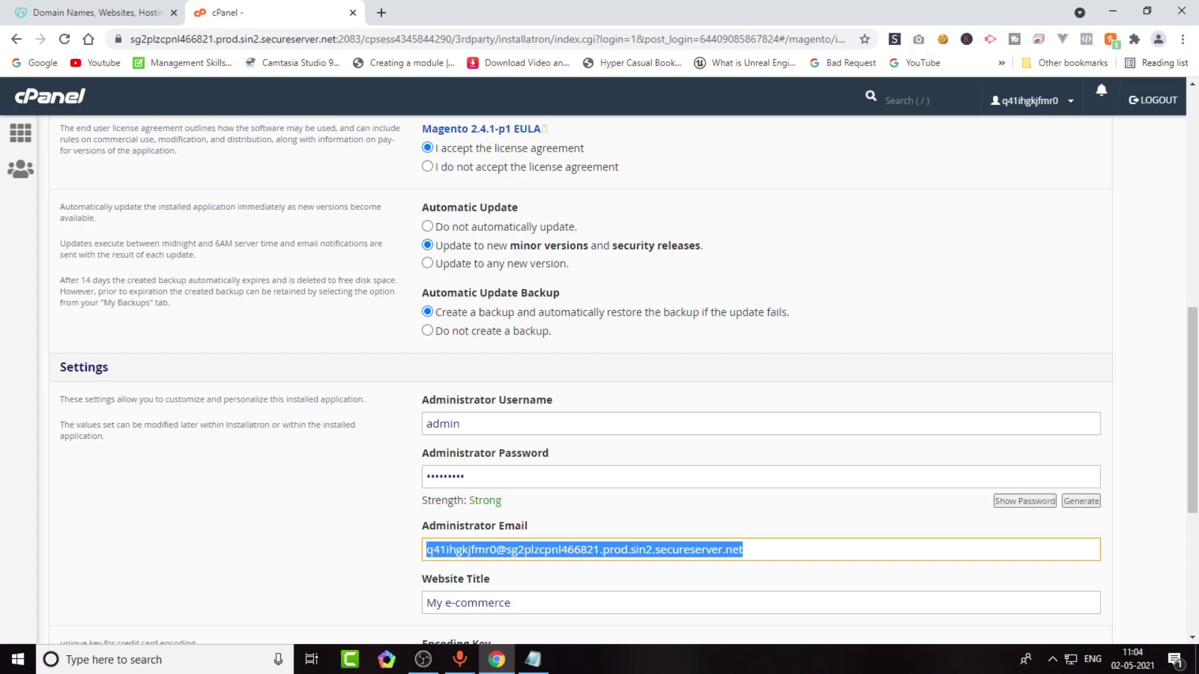
key(BackSpace)
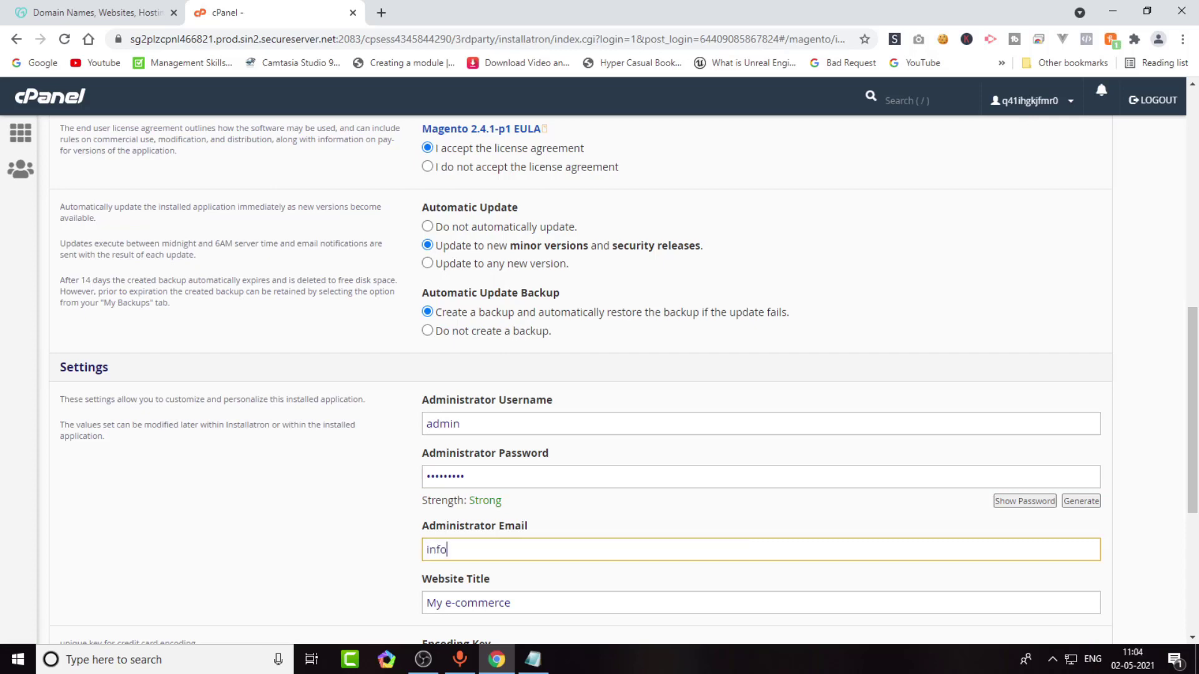
key(ctrl+a)
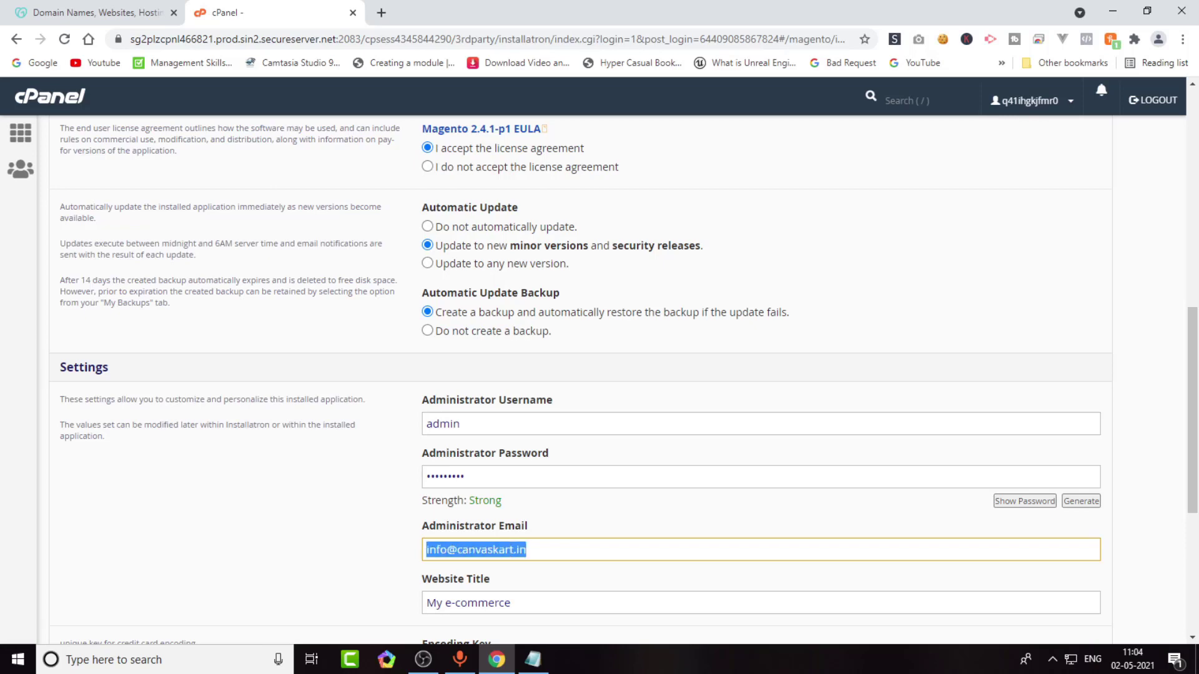
scroll(625, 381, down, 2)
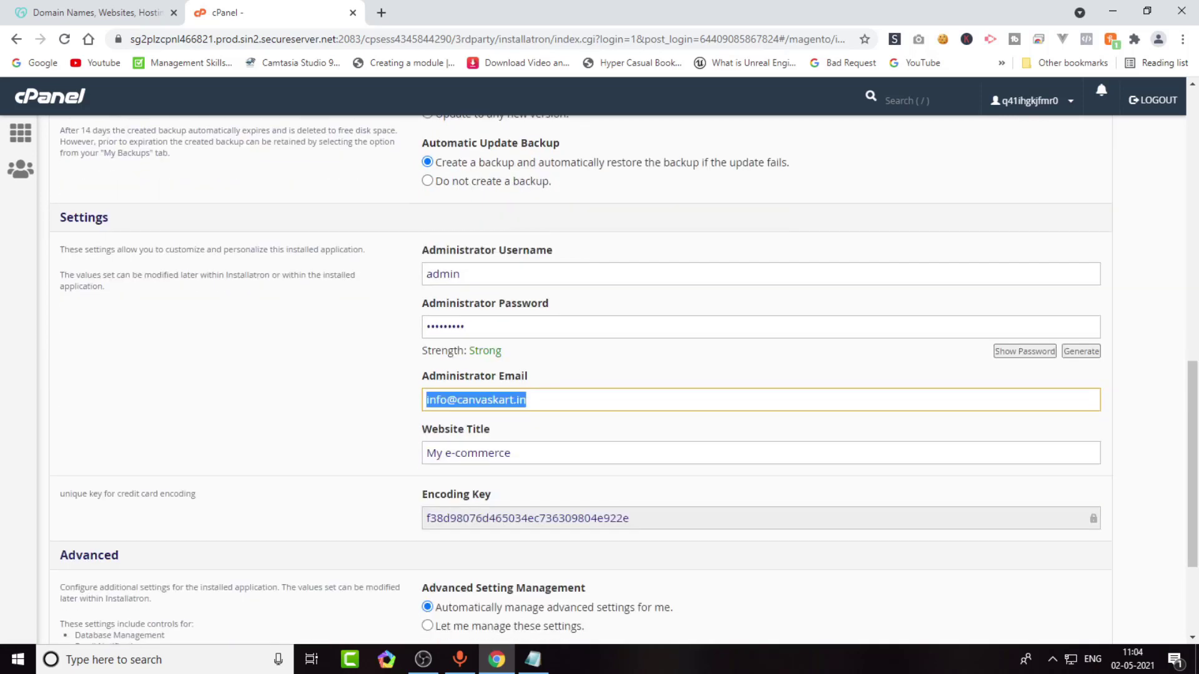
key(Tab)
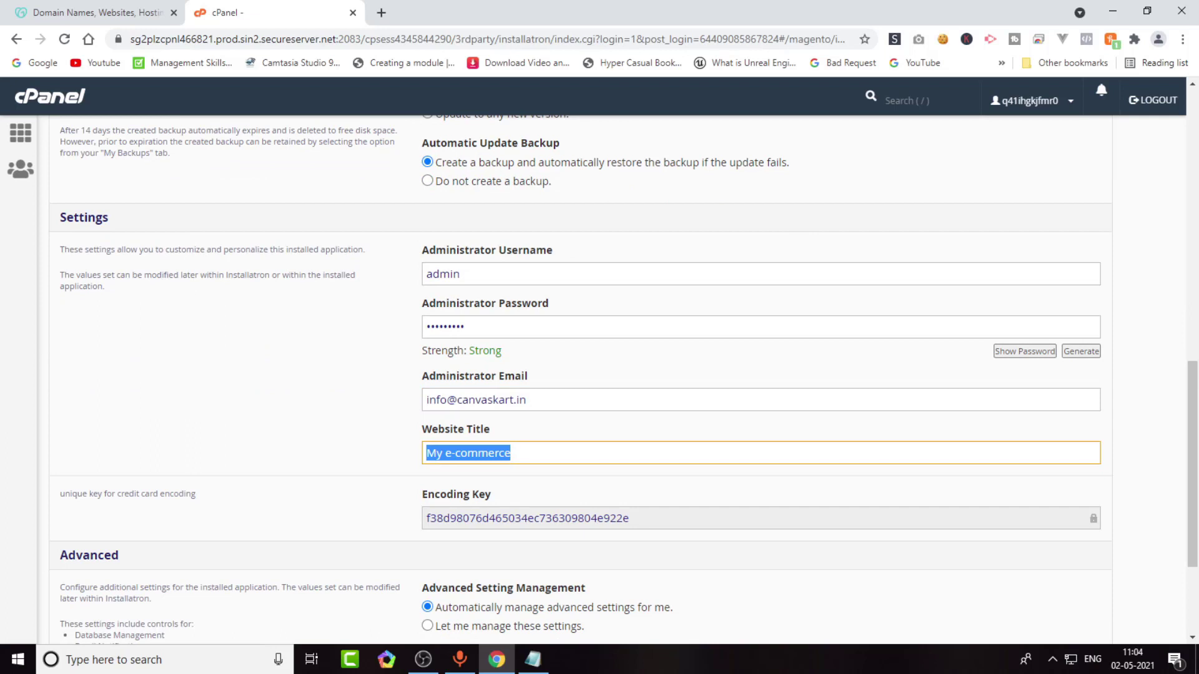
text(Cankart)
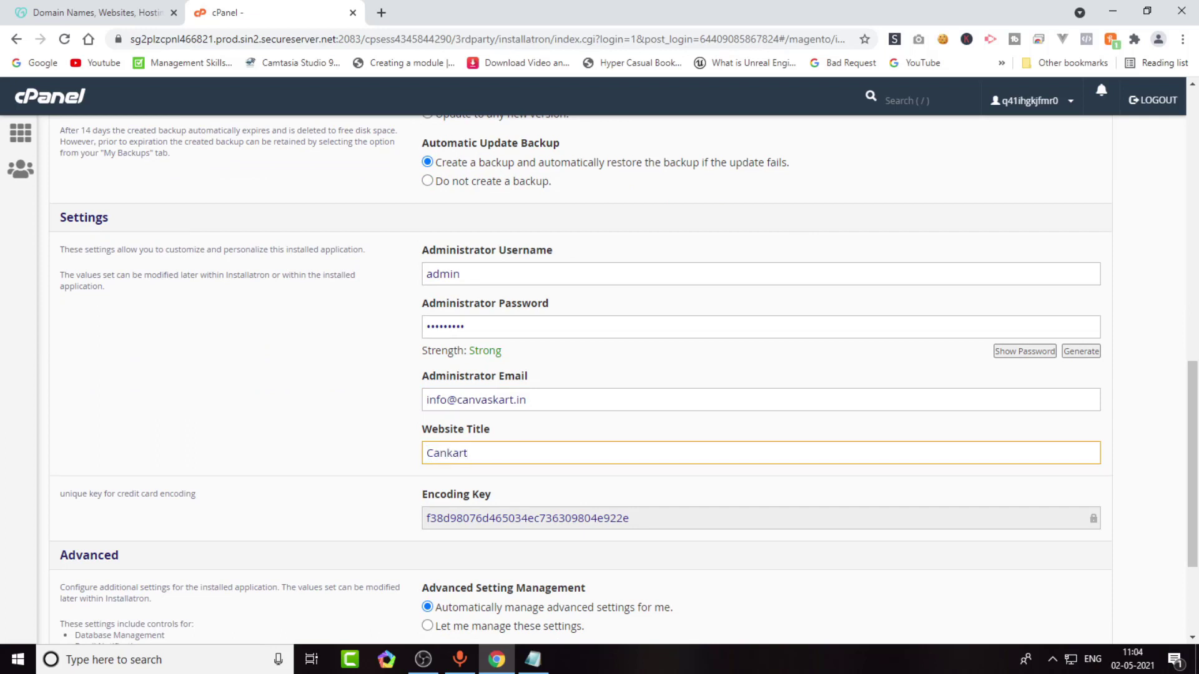
text(vas)
Submit the Magento install form, which reports the missing php-sodium requirement.
scroll(600, 375, down, 3)
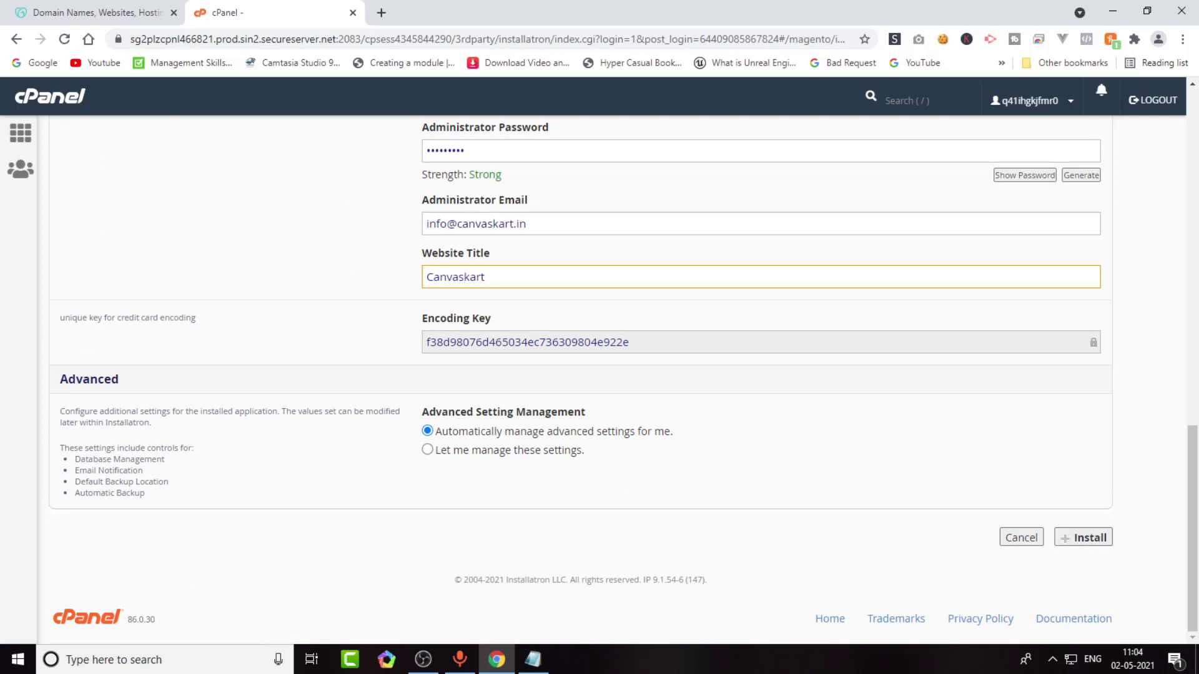
key(Return)
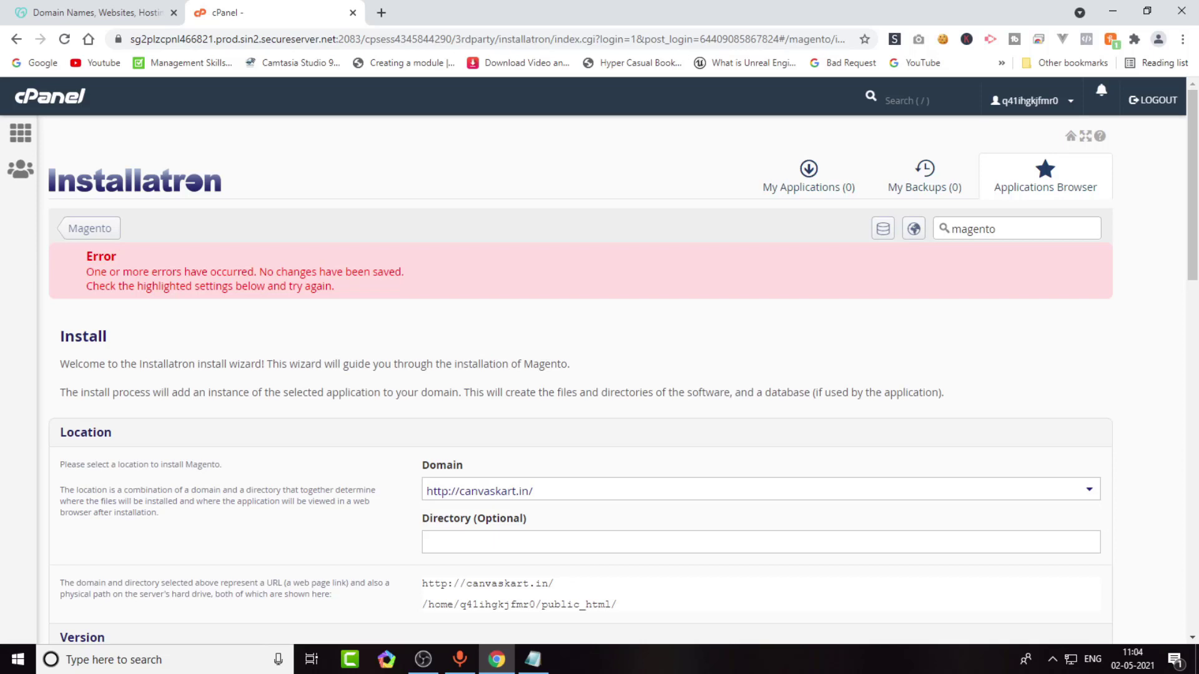
scroll(600, 375, down, 3)
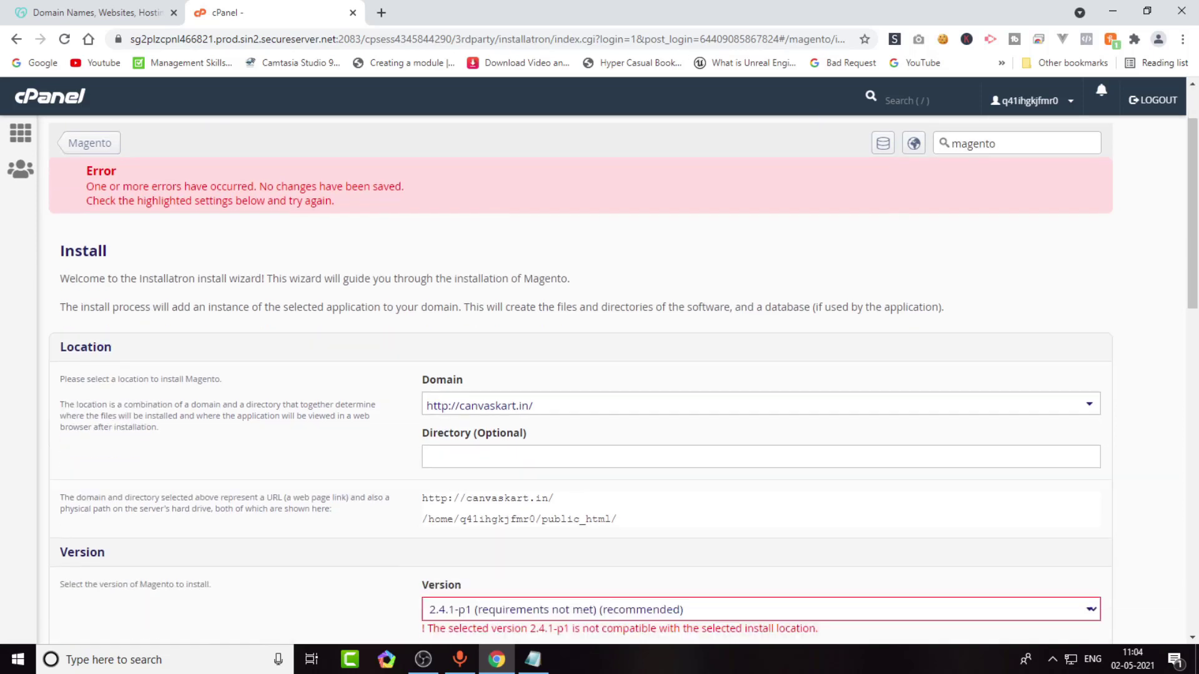
scroll(599, 375, down, 1)
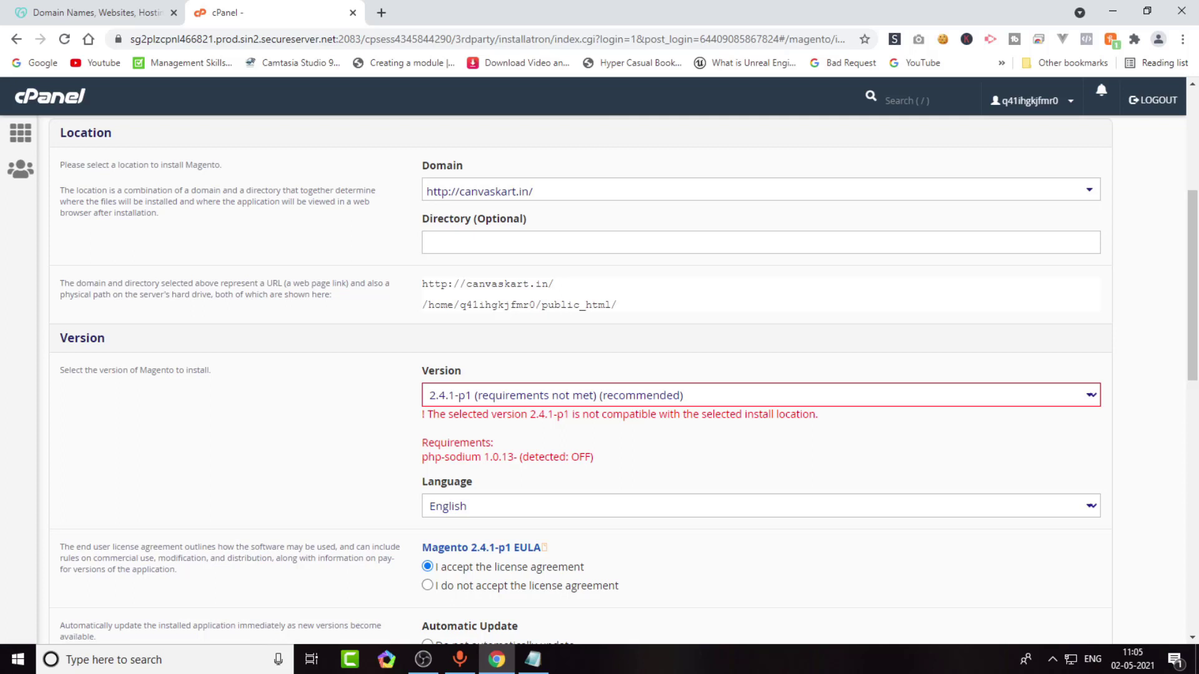
Open the cPanel home page in a second tab and switch to it.
right_click(49, 97)
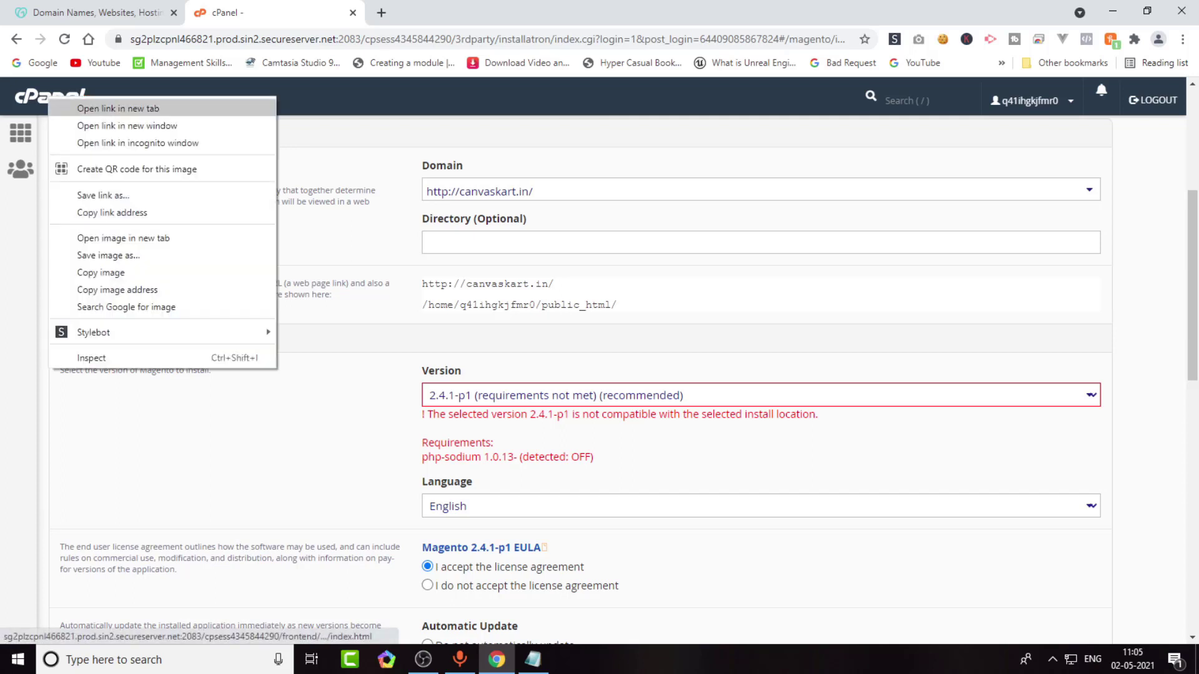
click(118, 108)
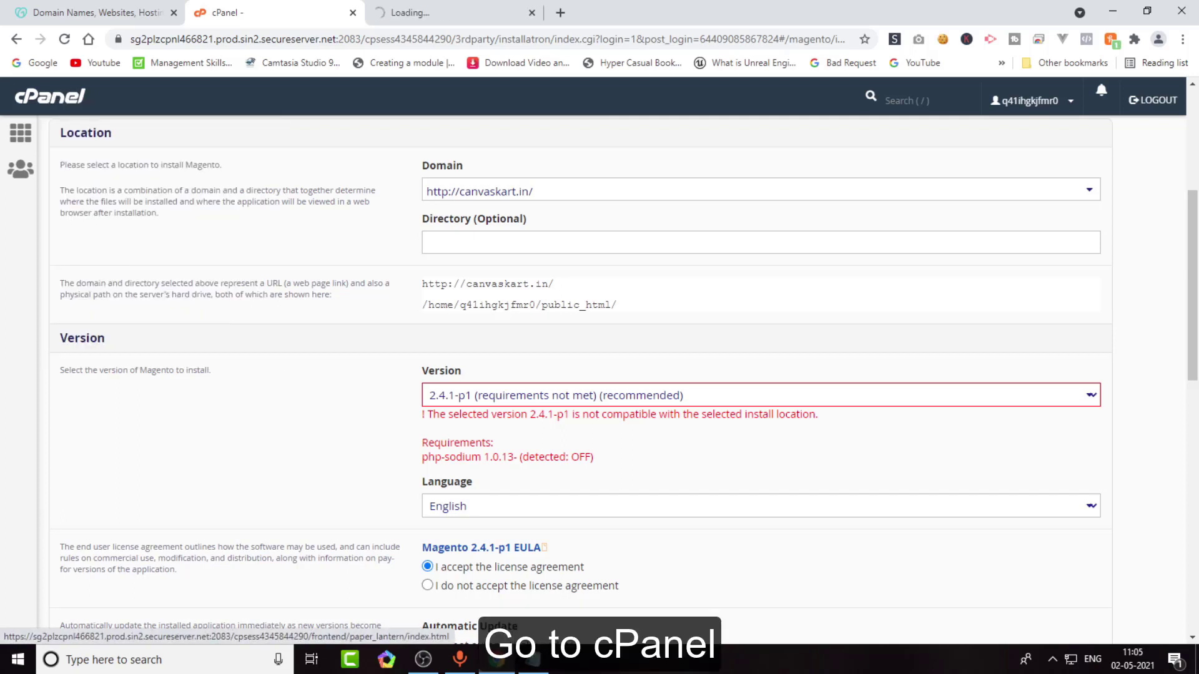
key(ctrl+Tab)
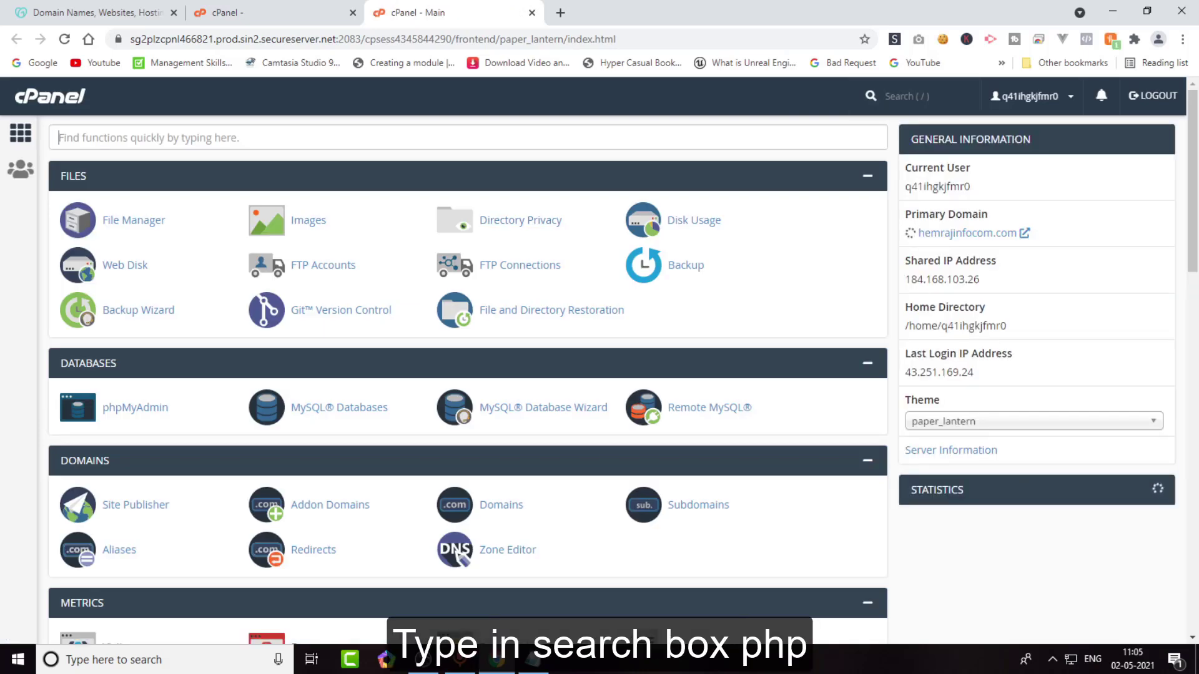
click(59, 138)
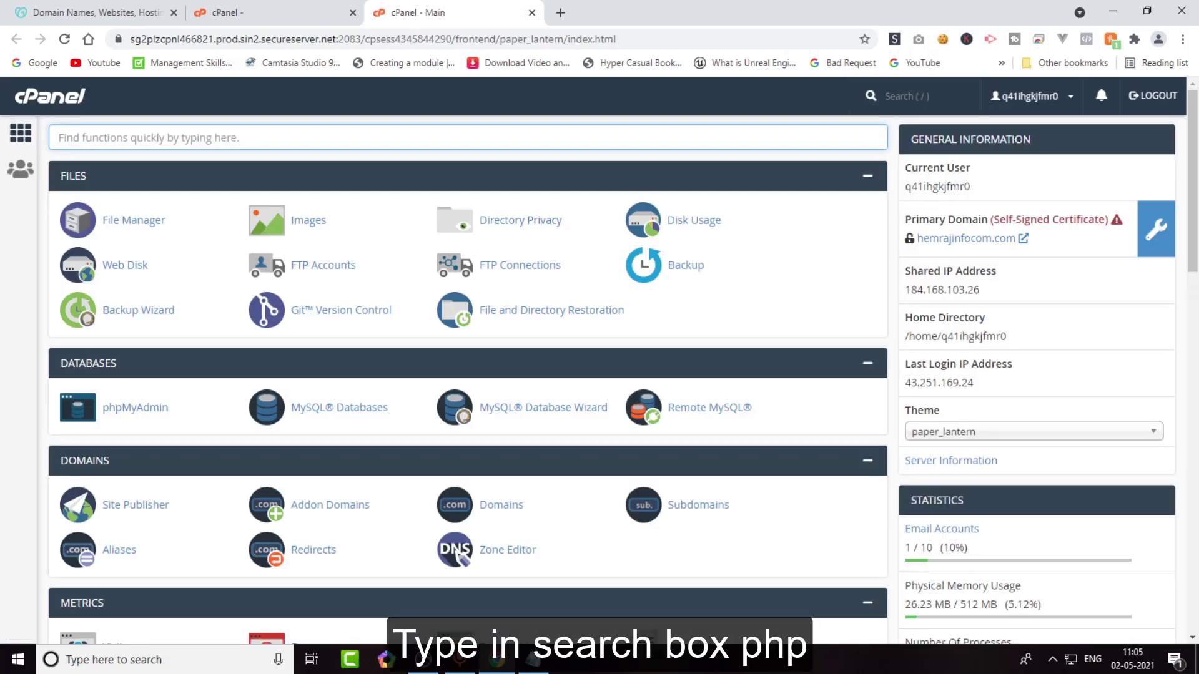
Find php in cPanel's functions and open Select PHP Version.
text(php)
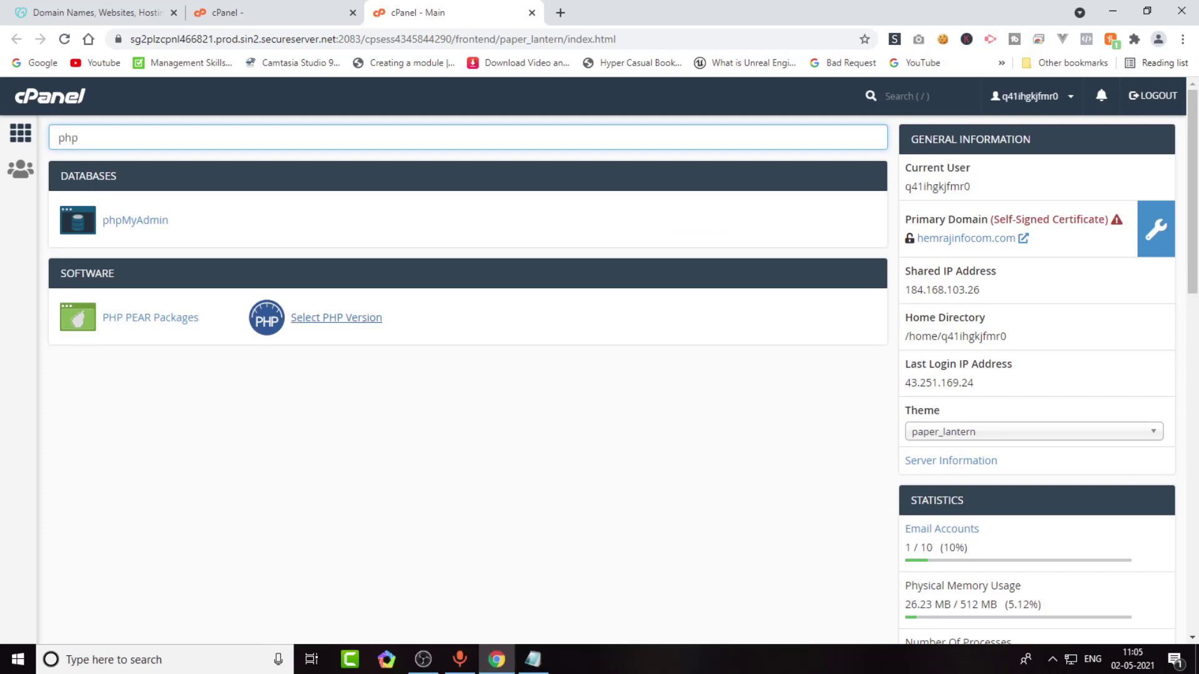
click(336, 317)
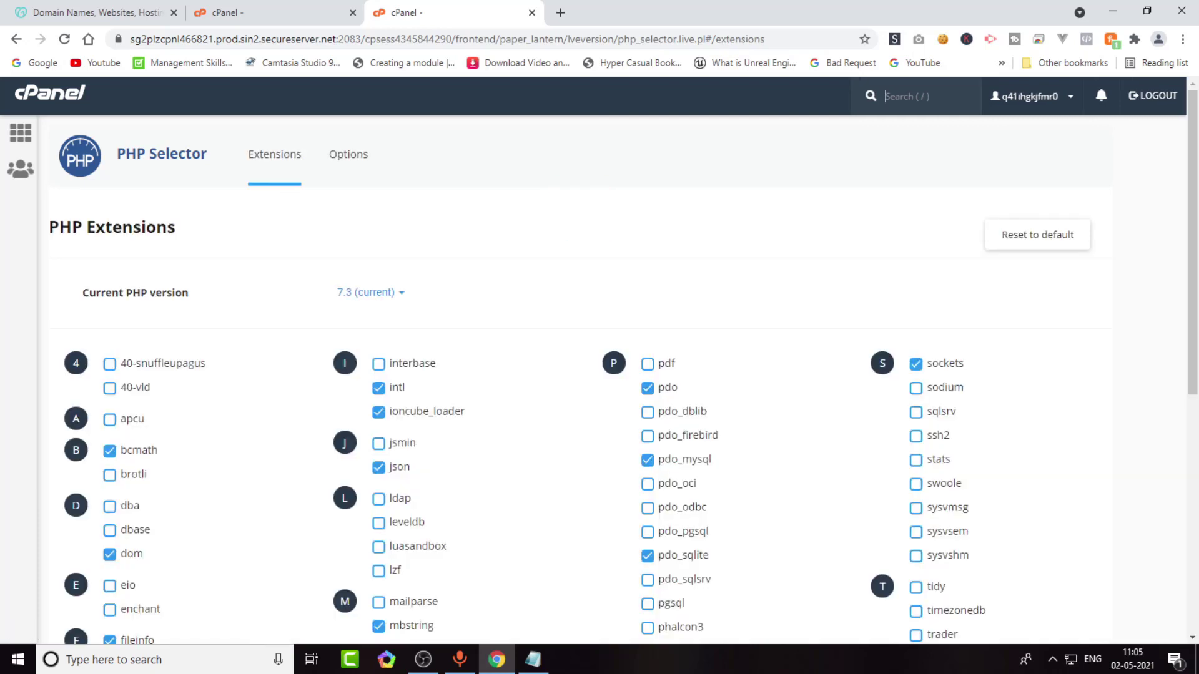
Enable the sodium extension for PHP 7.3, then go back to the Installatron tab.
key(ctrl+shift+Tab)
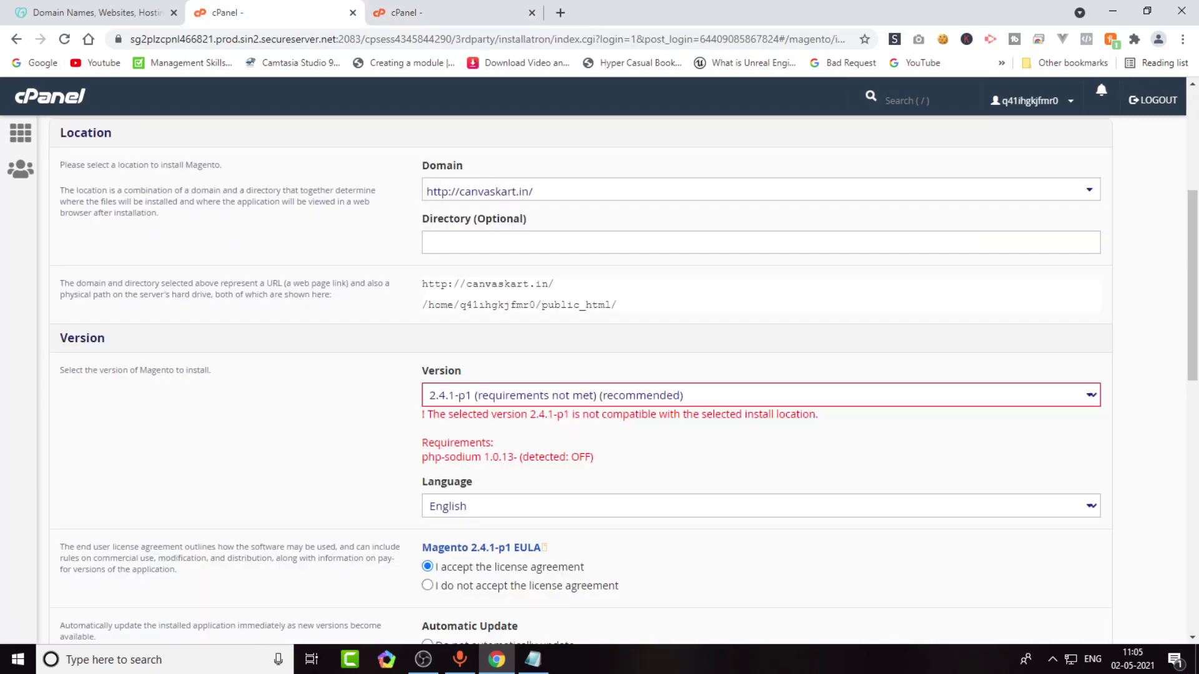
key(ctrl+Tab)
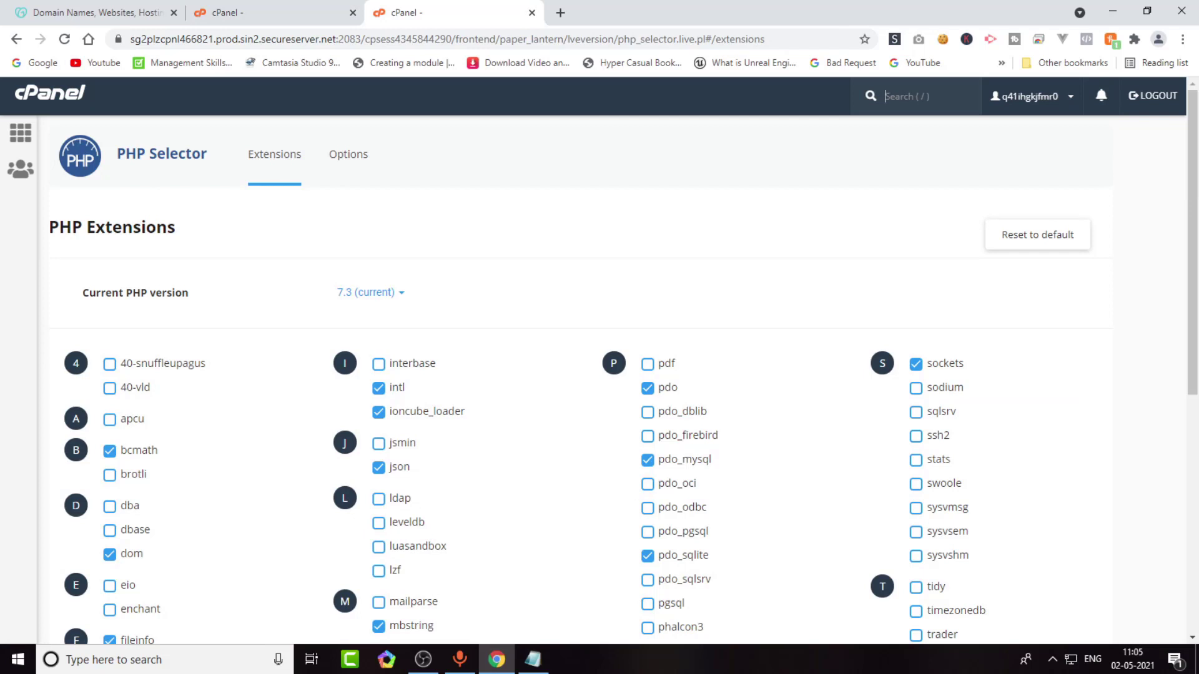
key(ctrl+f)
text(s)
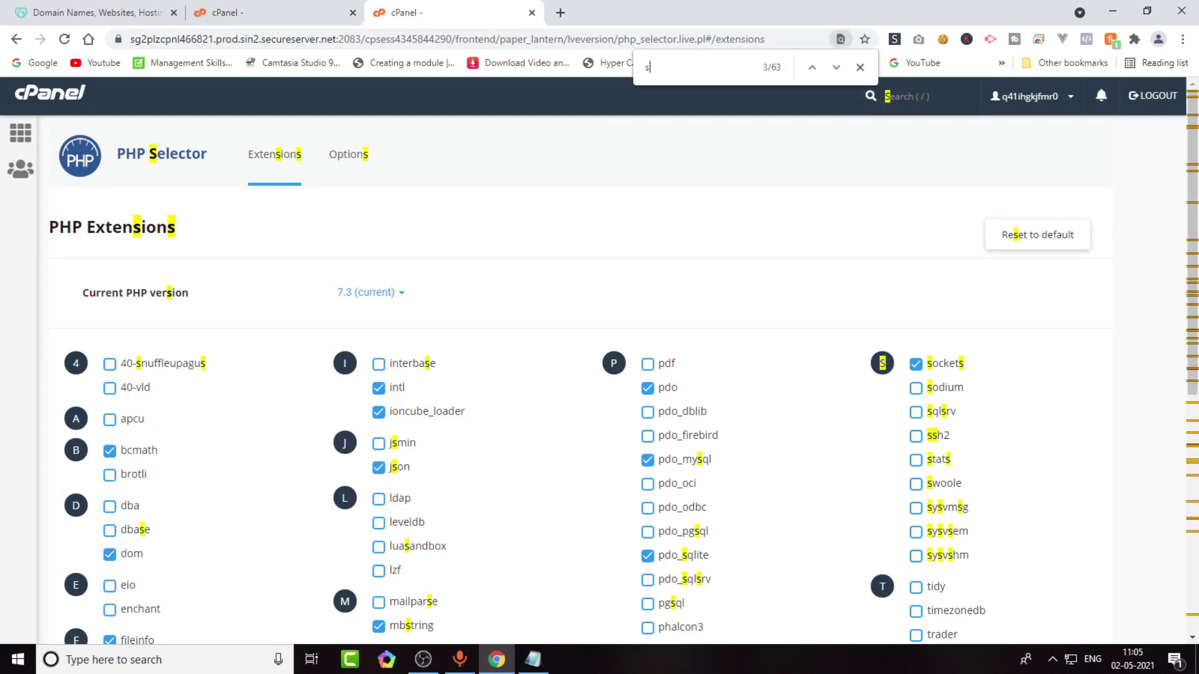
text(odi)
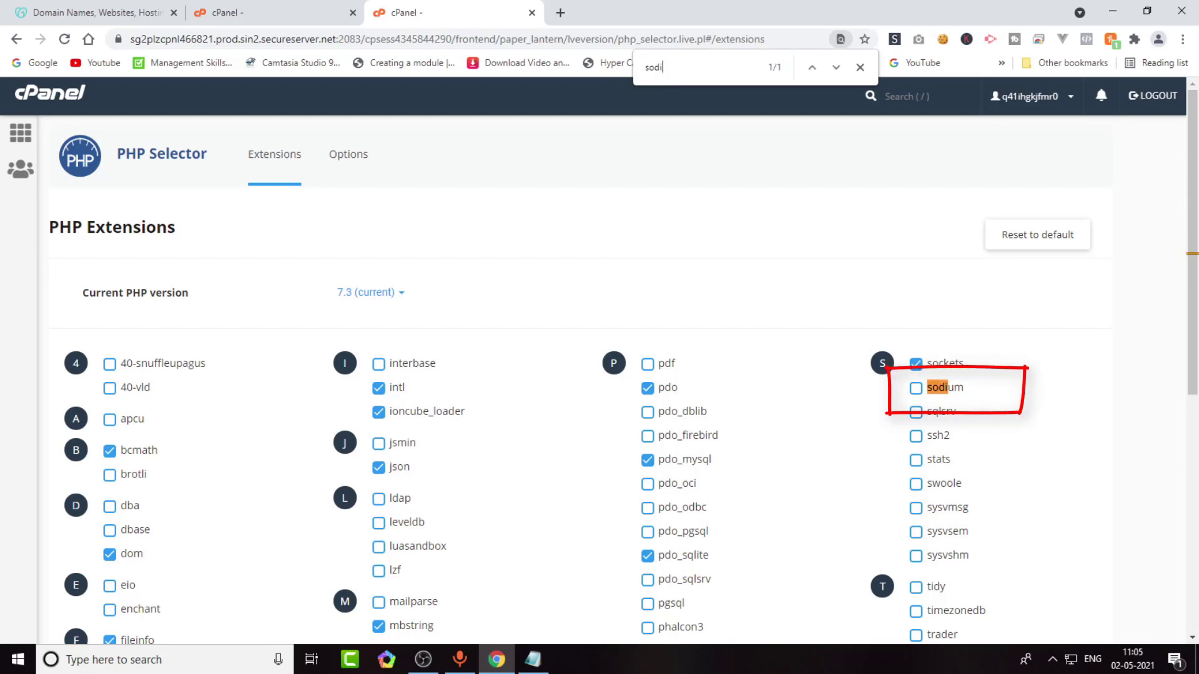
click(916, 388)
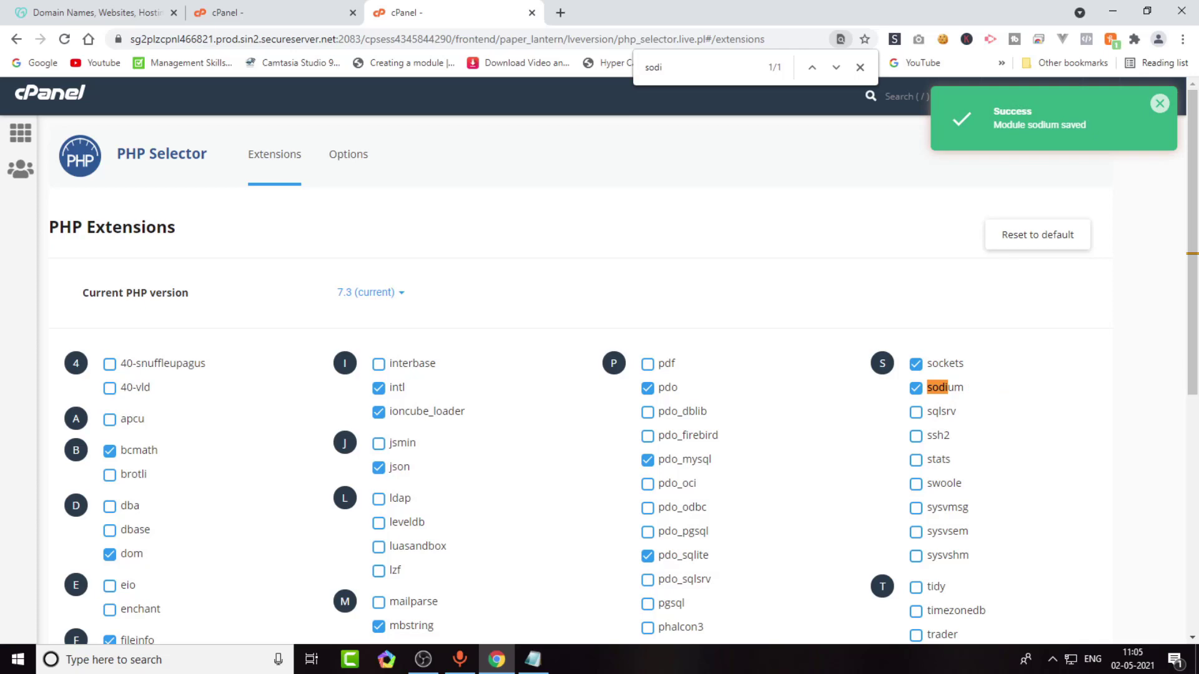
key(ctrl+shift+Tab)
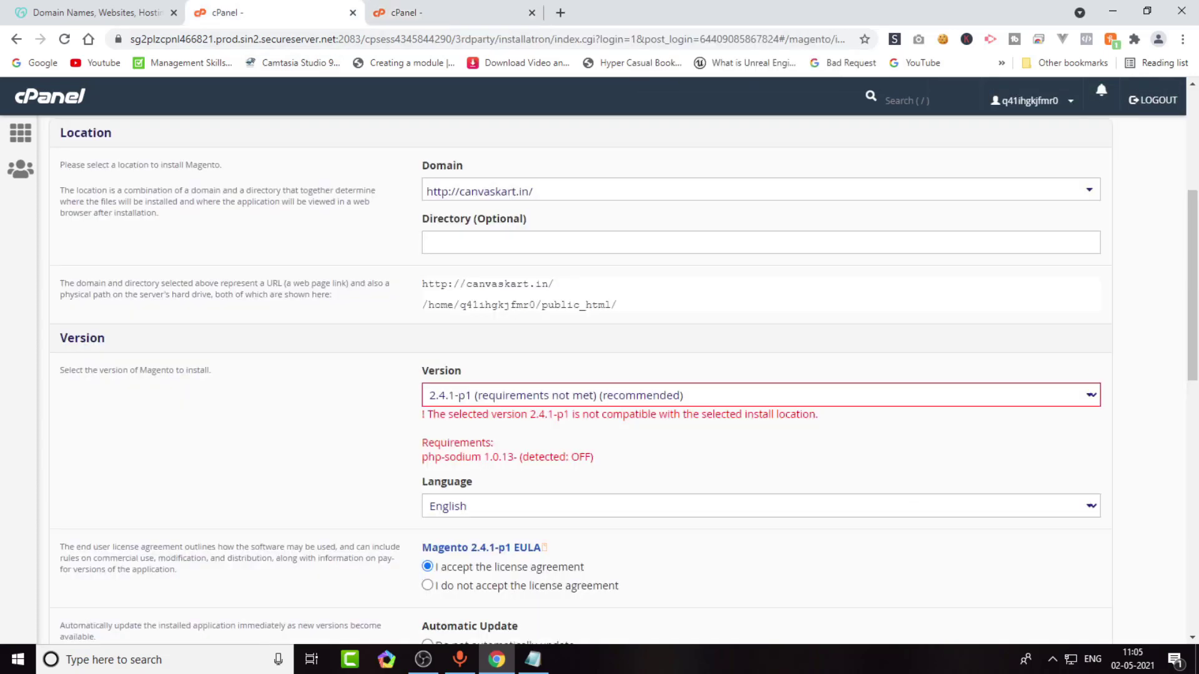
Launch the Magento 2.4.1-p1 installation as Canvaskart on canvaskart.in.
scroll(600, 374, down, 4)
scroll(600, 375, up, 8)
scroll(600, 374, down, 1)
scroll(599, 375, down, 15)
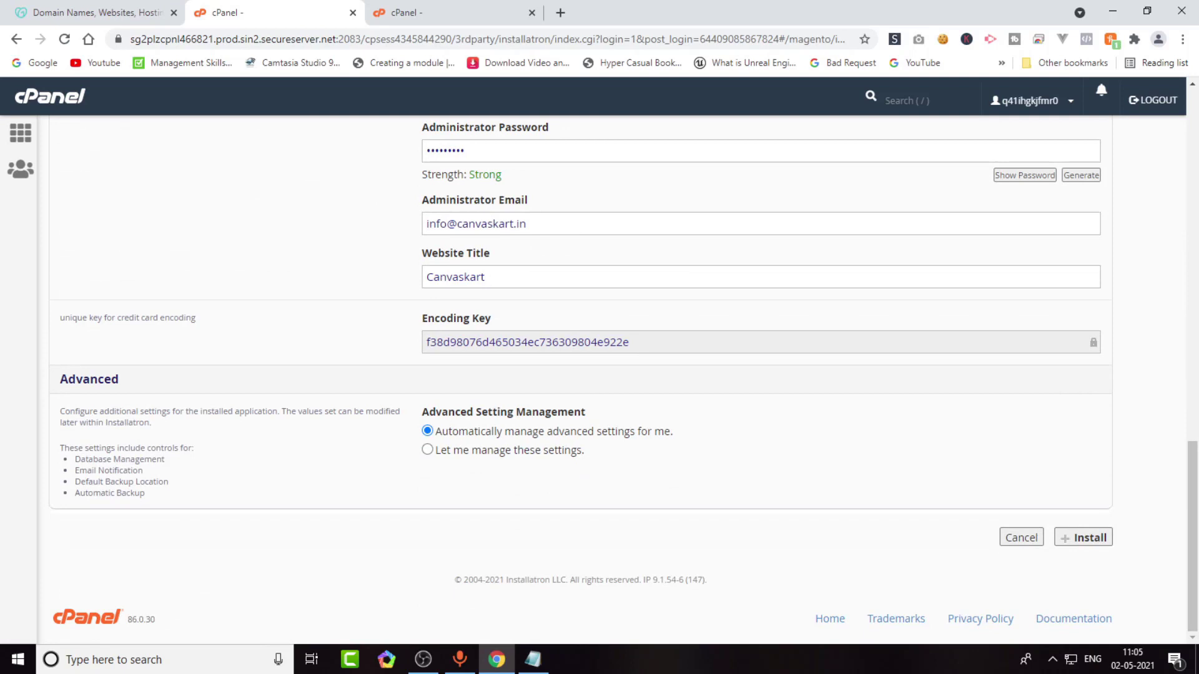
click(1084, 537)
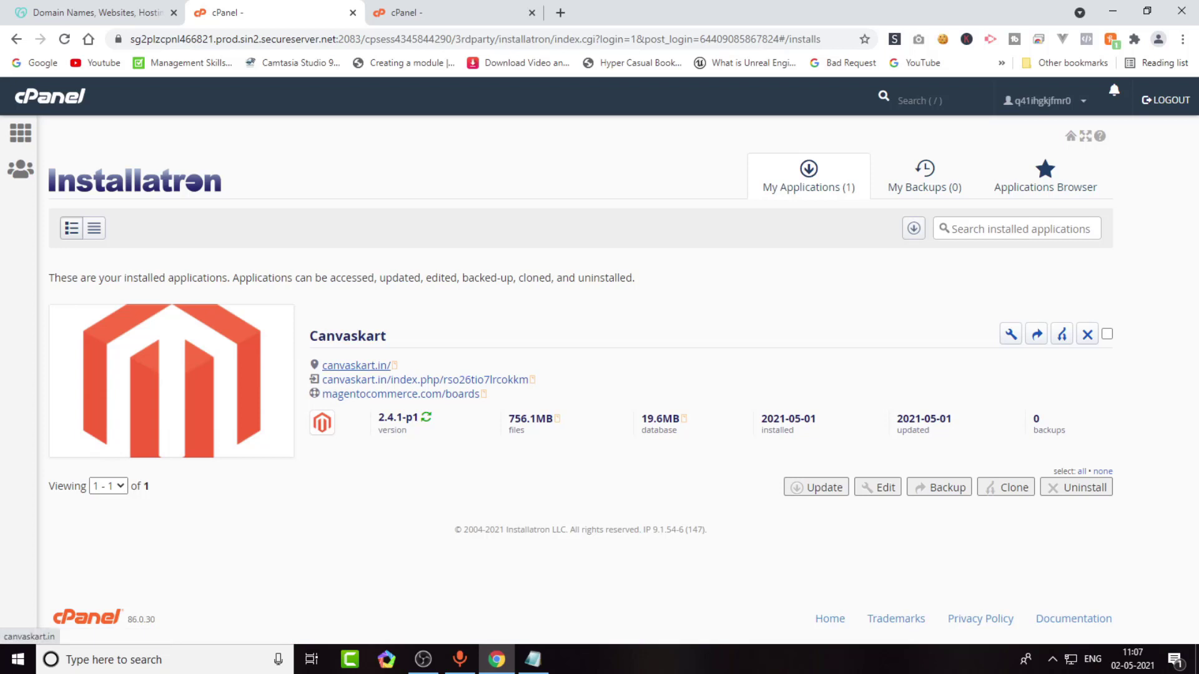
View the canvaskart.in Luma storefront in a new tab, then return to Installatron.
right_click(357, 368)
click(424, 380)
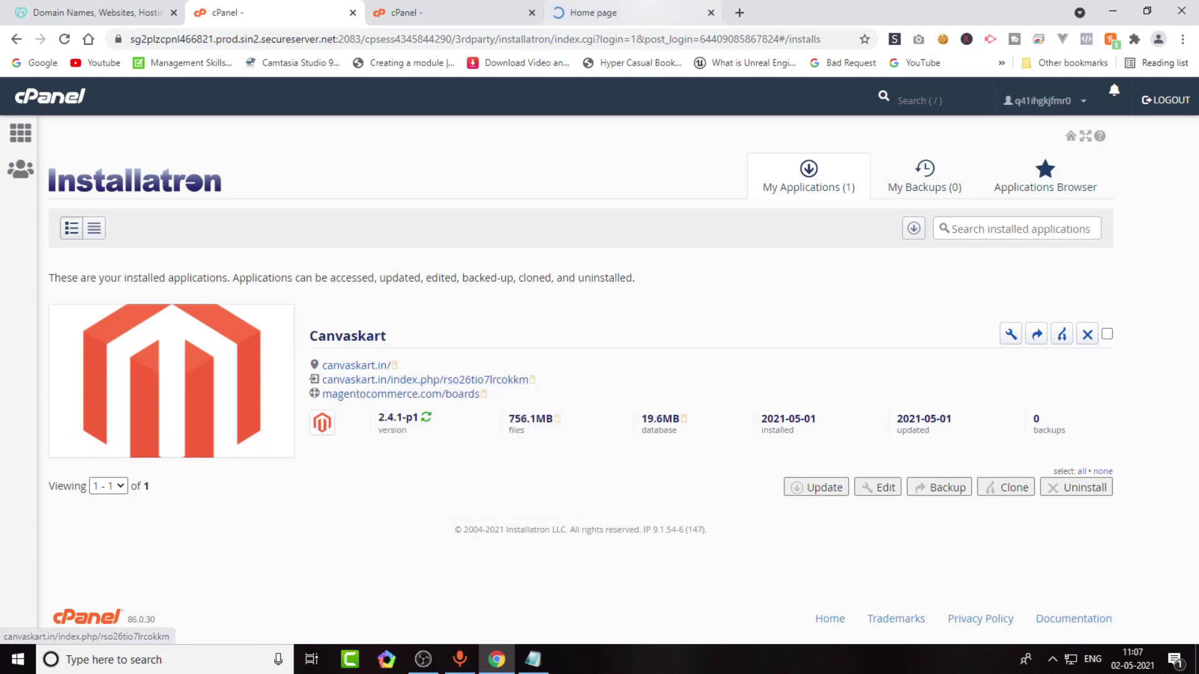
click(593, 13)
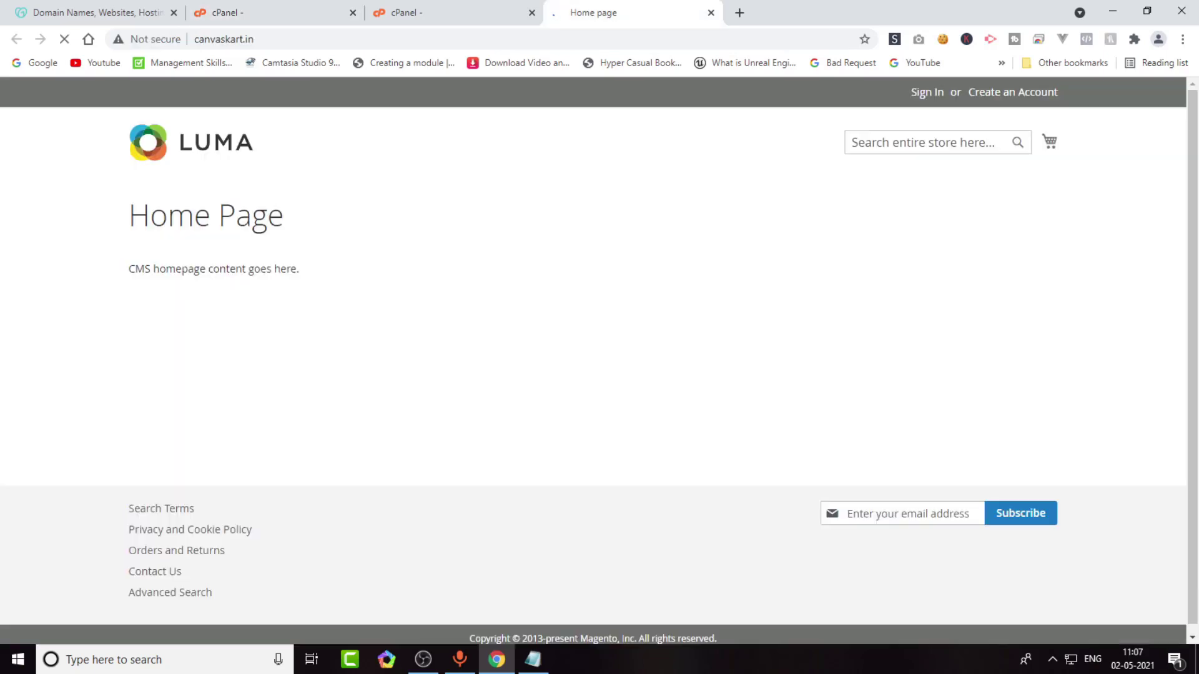
click(450, 13)
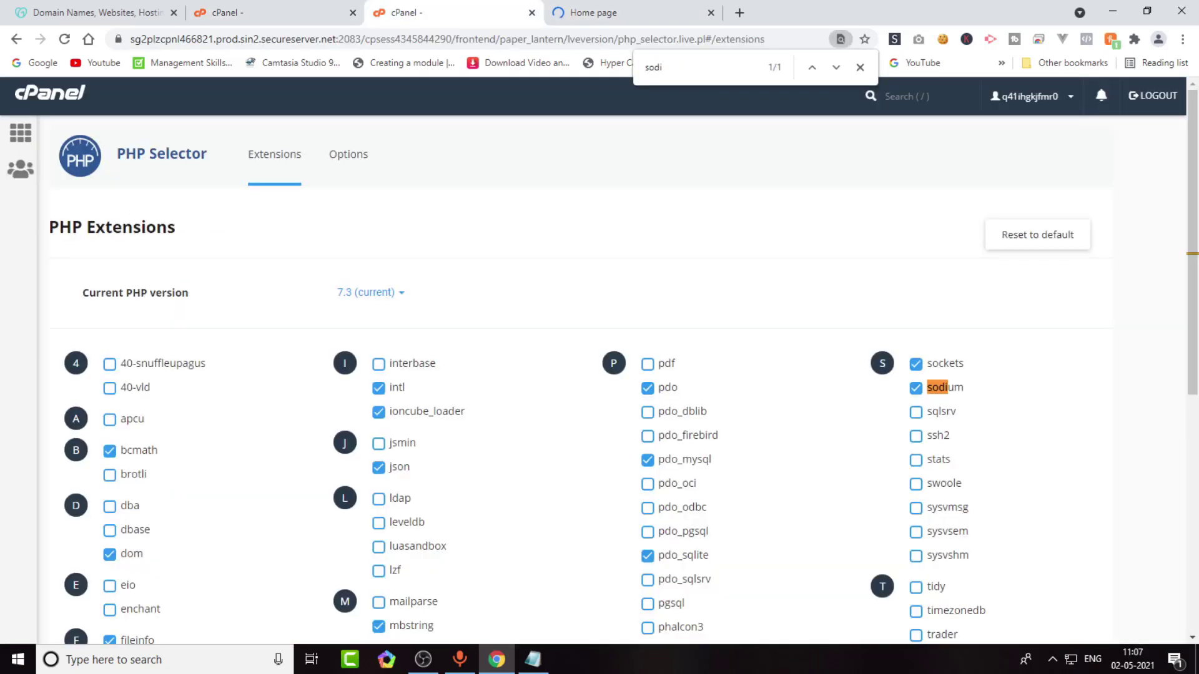
click(593, 12)
key(ctrl+3)
key(ctrl+2)
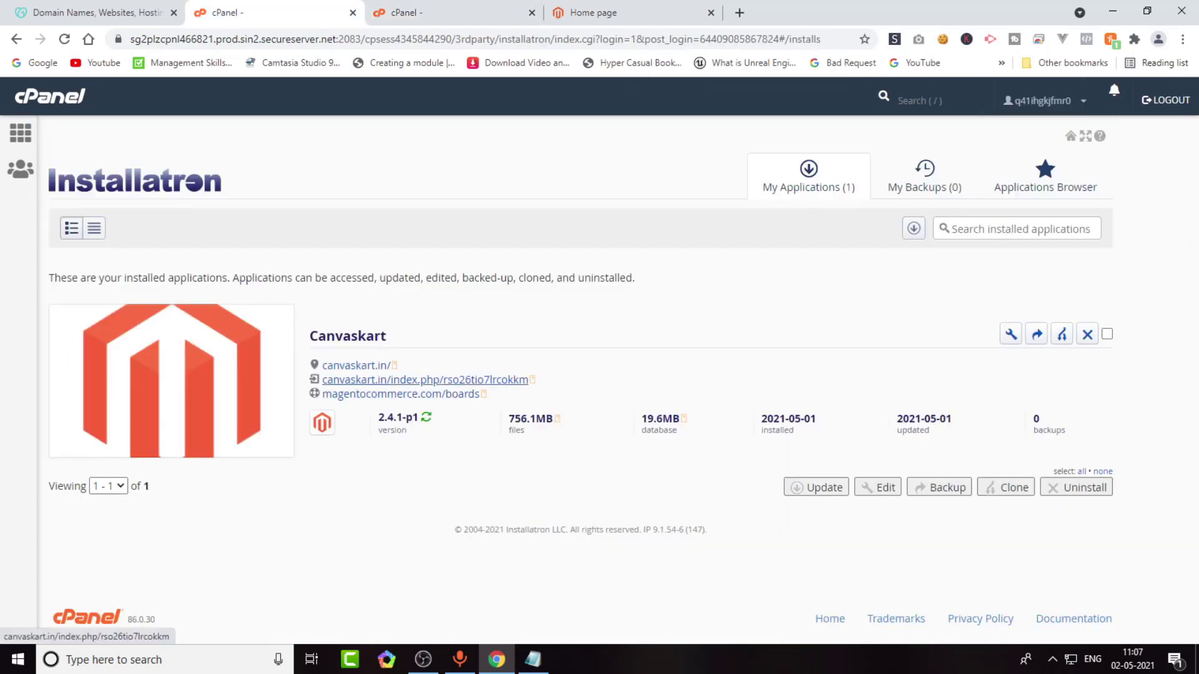
Open the Magento admin panel in a new tab and sign in as admin with the password.
right_click(372, 379)
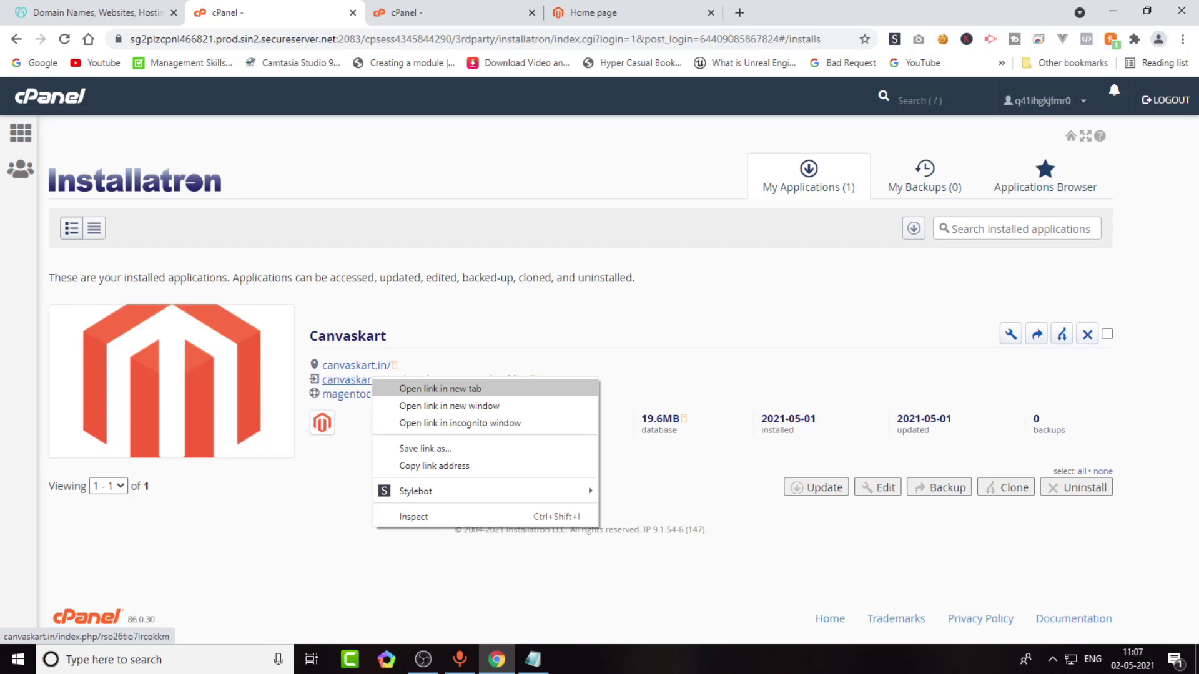
click(440, 389)
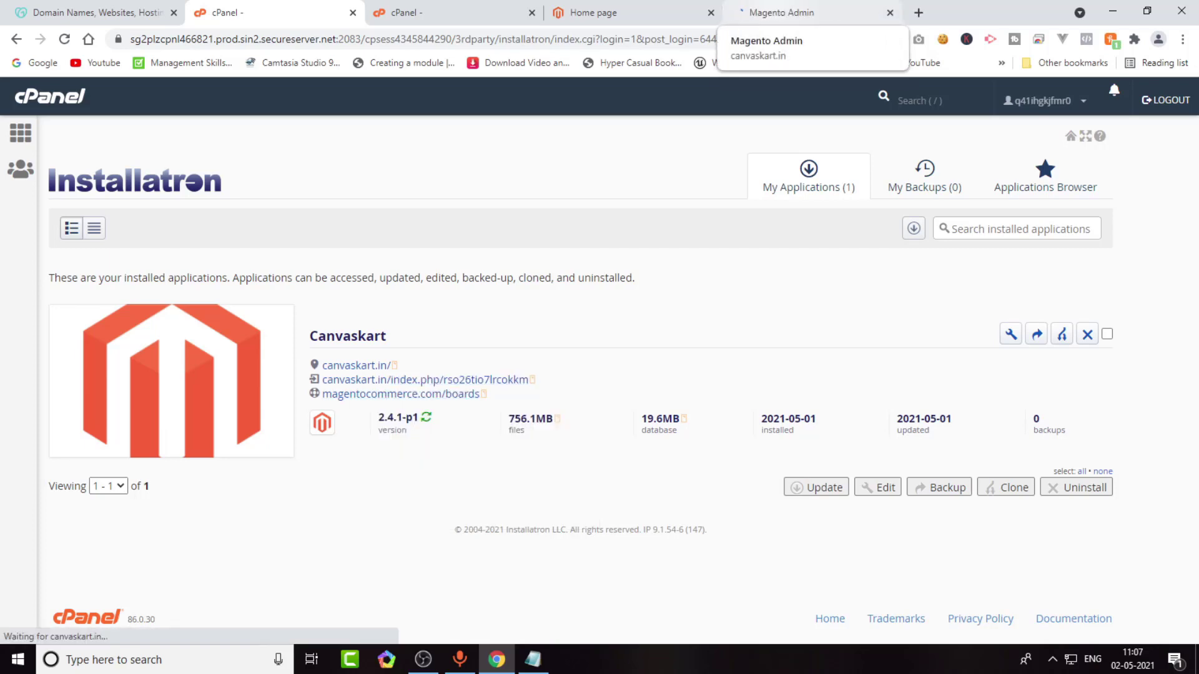
click(781, 12)
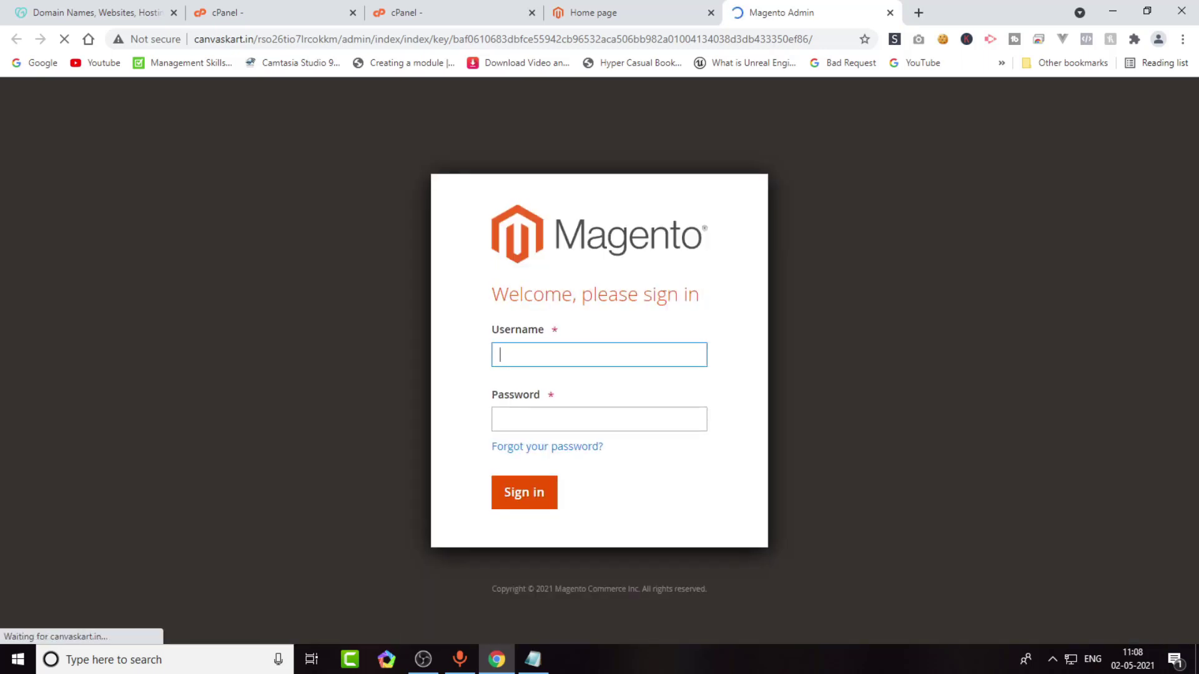
text(admin)
key(Tab)
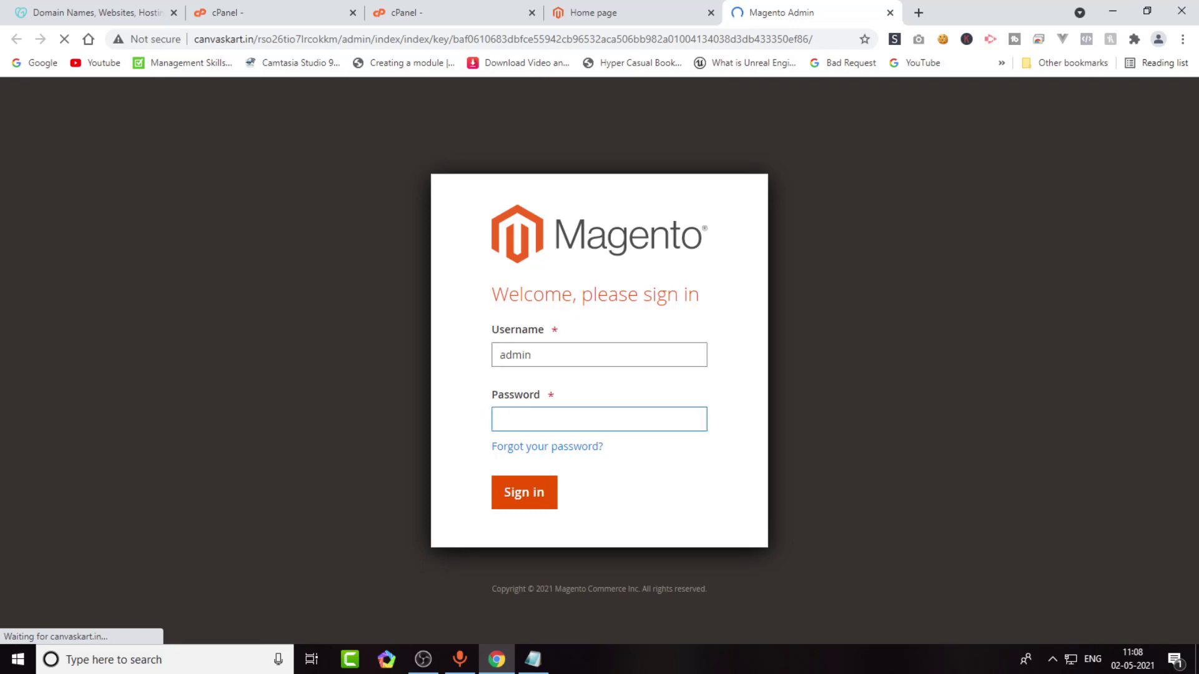
text(•••••••••)
key(Return)
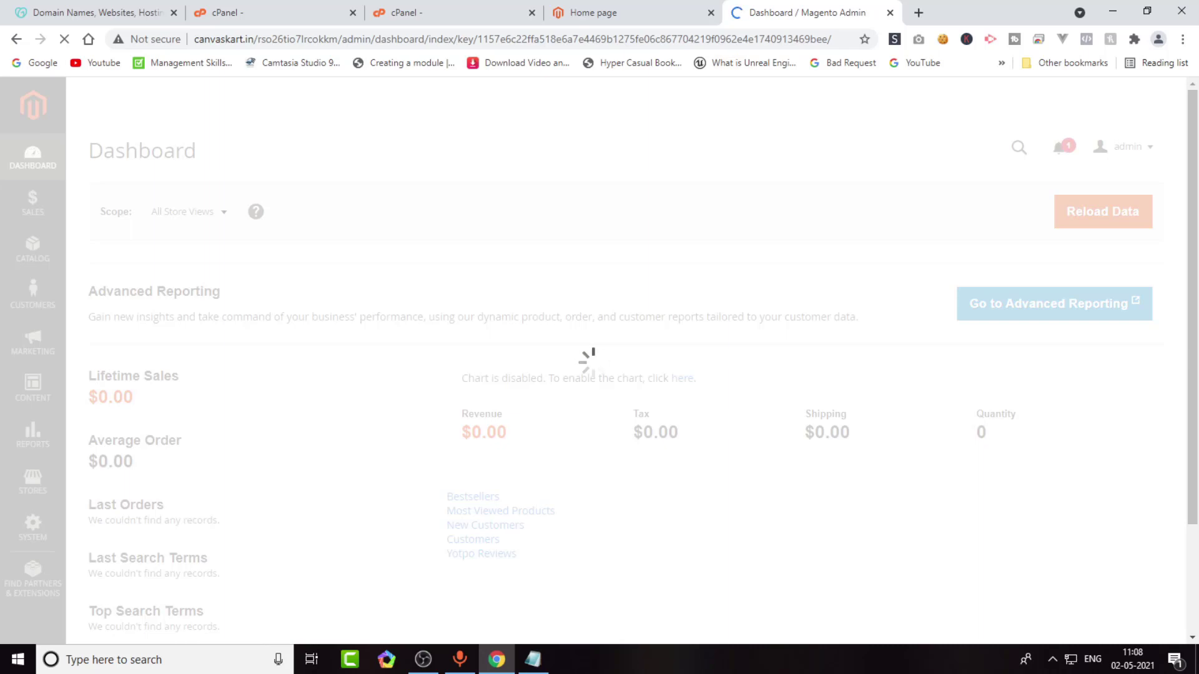
Dismiss the usage-data prompt, glance at the storefront tab, and return to the admin Dashboard.
key(Return)
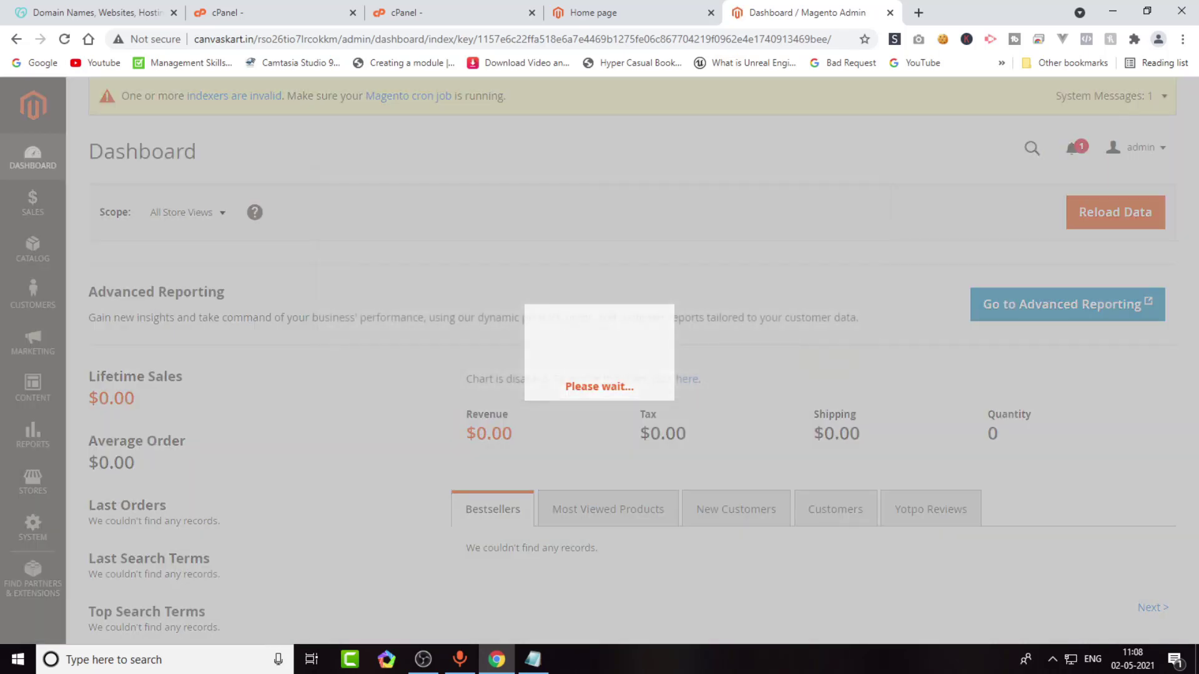
scroll(624, 356, down, 3)
scroll(624, 356, up, 3)
click(593, 12)
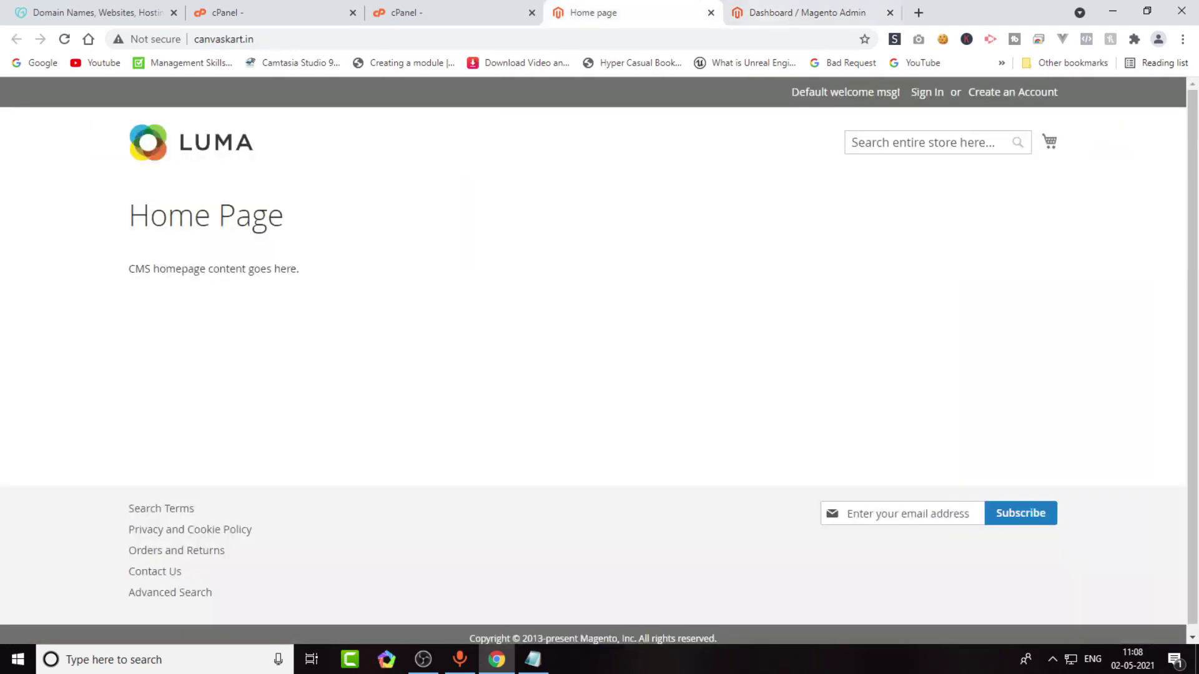
click(805, 12)
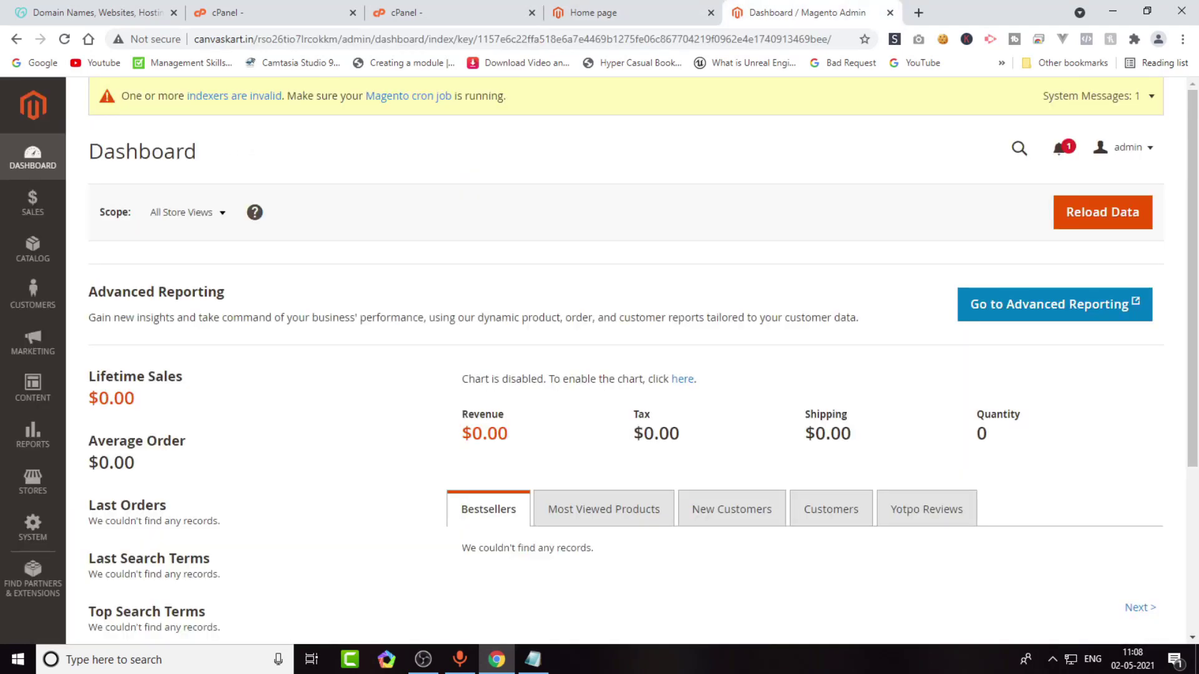